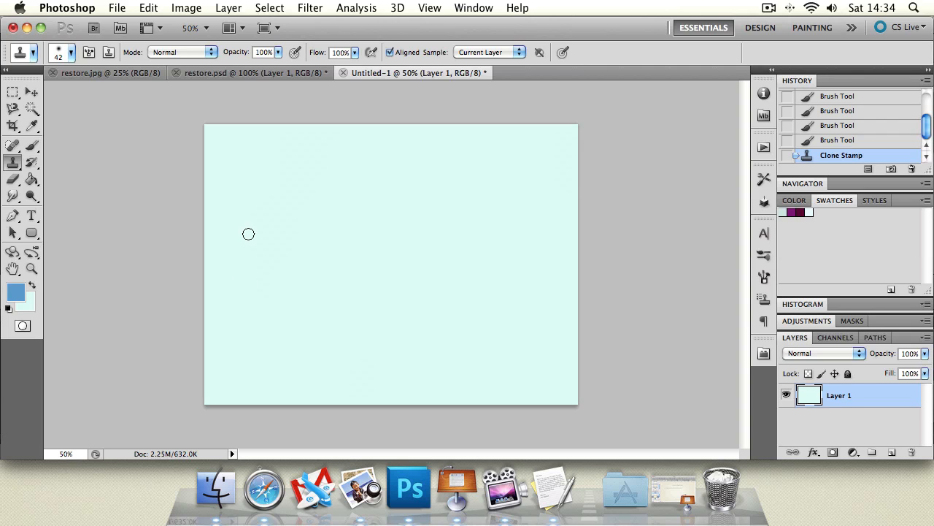
Paint a single blue circle with the 112 px brush and clone a copy beside it with the Clone Stamp
{"action": "left_click", "coordinate": [32, 146]}
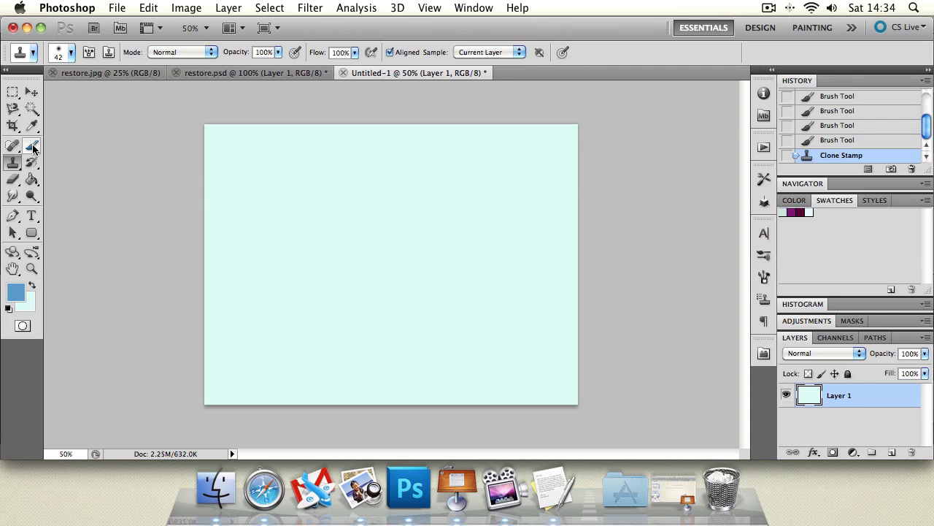
{"action": "left_click", "coordinate": [281, 241]}
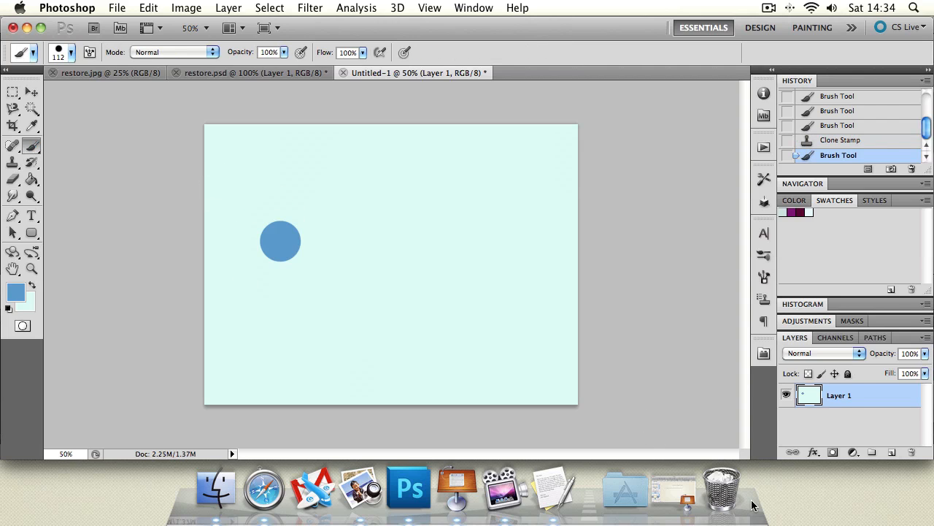
{"action": "left_click", "coordinate": [12, 162]}
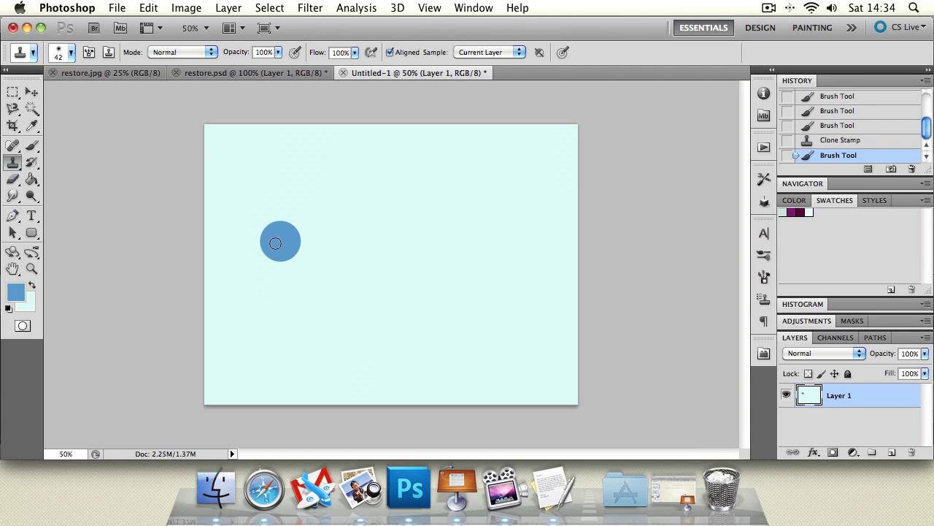
{"action": "left_click", "coordinate": [60, 190]}
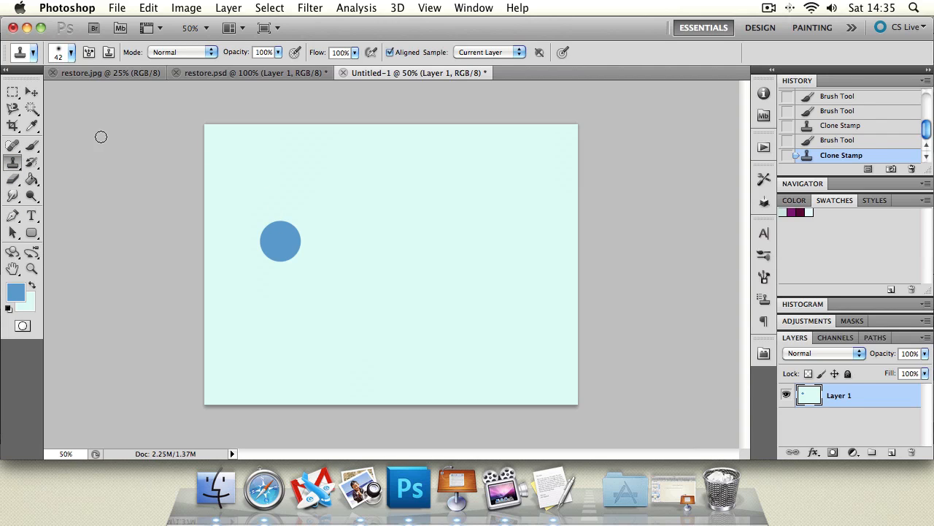
{"action": "left_click", "coordinate": [12, 162]}
{"action": "left_click", "coordinate": [233, 187]}
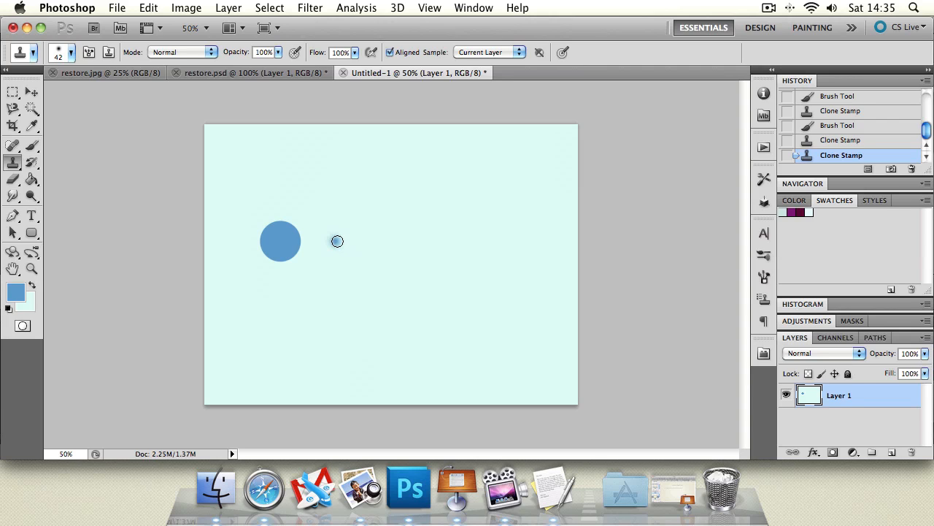
{"action": "mouse_move", "coordinate": [339, 241]}
{"action": "left_mouse_down"}
{"action": "mouse_move", "coordinate": [357, 238]}
{"action": "mouse_move", "coordinate": [344, 258]}
{"action": "mouse_move", "coordinate": [331, 241]}
{"action": "mouse_move", "coordinate": [337, 219]}
{"action": "mouse_move", "coordinate": [358, 244]}
{"action": "mouse_move", "coordinate": [325, 239]}
{"action": "mouse_move", "coordinate": [354, 235]}
{"action": "mouse_move", "coordinate": [334, 238]}
{"action": "mouse_move", "coordinate": [345, 236]}
{"action": "mouse_move", "coordinate": [322, 225]}
{"action": "mouse_move", "coordinate": [315, 254]}
{"action": "left_mouse_up"}
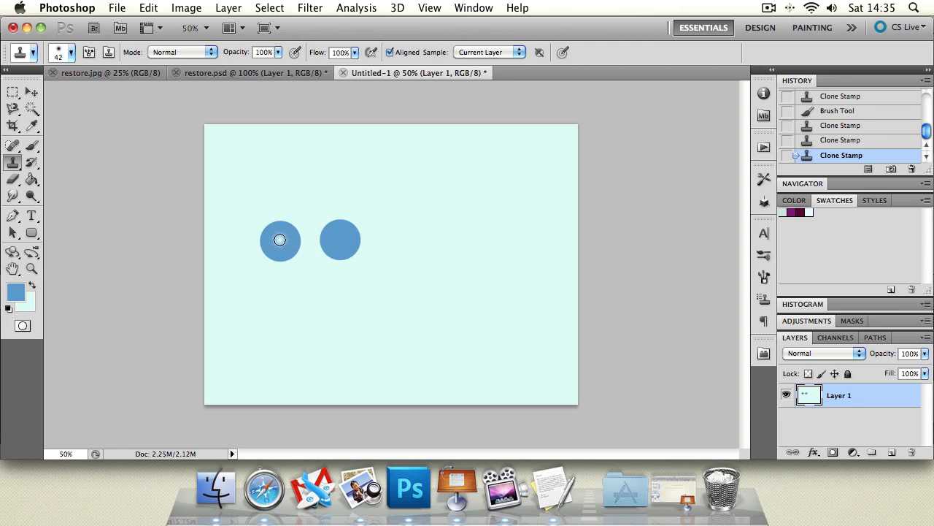
Sample the original blue circle's centre with the Clone Stamp and paint further copies across the canvas
{"action": "left_click", "coordinate": [280, 239], "text": "alt"}
{"action": "mouse_move", "coordinate": [397, 238]}
{"action": "left_mouse_down"}
{"action": "mouse_move", "coordinate": [409, 218]}
{"action": "mouse_move", "coordinate": [381, 246]}
{"action": "mouse_move", "coordinate": [392, 230]}
{"action": "mouse_move", "coordinate": [365, 236]}
{"action": "mouse_move", "coordinate": [420, 236]}
{"action": "mouse_move", "coordinate": [402, 228]}
{"action": "mouse_move", "coordinate": [389, 243]}
{"action": "mouse_move", "coordinate": [393, 260]}
{"action": "mouse_move", "coordinate": [421, 235]}
{"action": "mouse_move", "coordinate": [424, 246]}
{"action": "mouse_move", "coordinate": [406, 244]}
{"action": "mouse_move", "coordinate": [465, 242]}
{"action": "mouse_move", "coordinate": [463, 231]}
{"action": "mouse_move", "coordinate": [445, 263]}
{"action": "mouse_move", "coordinate": [476, 239]}
{"action": "mouse_move", "coordinate": [466, 226]}
{"action": "mouse_move", "coordinate": [485, 240]}
{"action": "mouse_move", "coordinate": [463, 243]}
{"action": "mouse_move", "coordinate": [546, 238]}
{"action": "mouse_move", "coordinate": [524, 248]}
{"action": "mouse_move", "coordinate": [535, 214]}
{"action": "mouse_move", "coordinate": [492, 248]}
{"action": "left_mouse_up"}
{"action": "left_click_drag", "start_coordinate": [558, 234], "coordinate": [574, 229]}
Undo the Clone Stamp strokes so only the original blue circle remains
{"action": "key", "text": "super+z"}
{"action": "key", "text": "alt+super+z"}
{"action": "key", "text": "alt+super+z"}
{"action": "key", "text": "alt+super+z"}
{"action": "key", "text": "alt+super+z"}
{"action": "key", "text": "alt+super+z"}
{"action": "key", "text": "alt+super+z"}
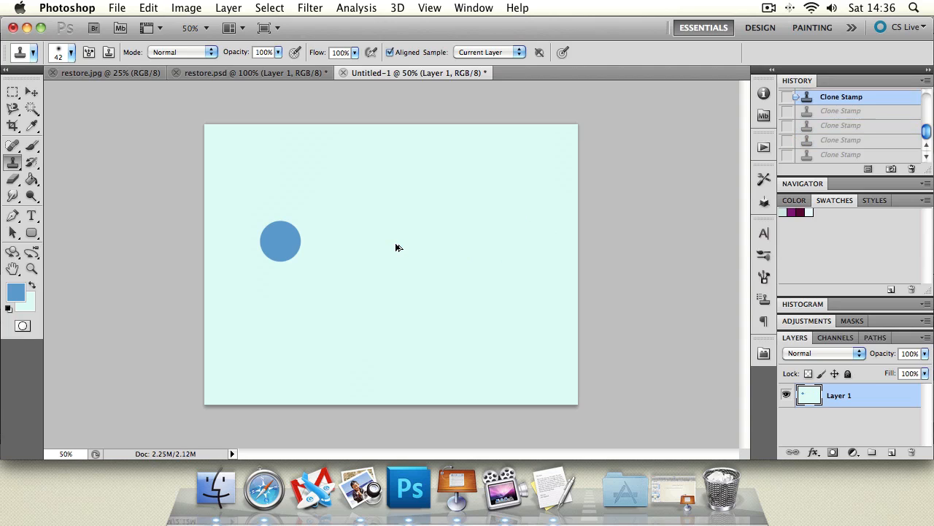
Switch to restore.jpg and bring the whole damaged photo into view
{"action": "left_click", "coordinate": [145, 73]}
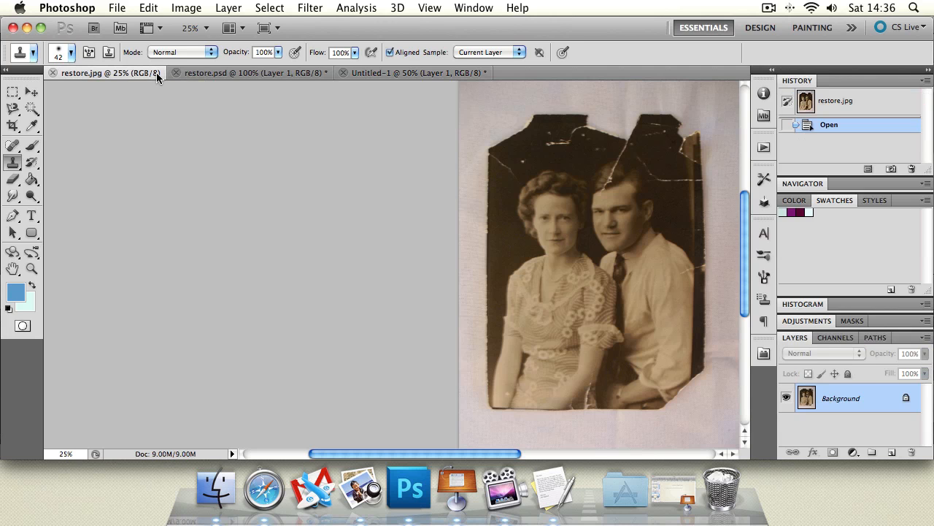
{"action": "left_click", "coordinate": [12, 269]}
{"action": "left_click_drag", "start_coordinate": [584, 292], "coordinate": [318, 284]}
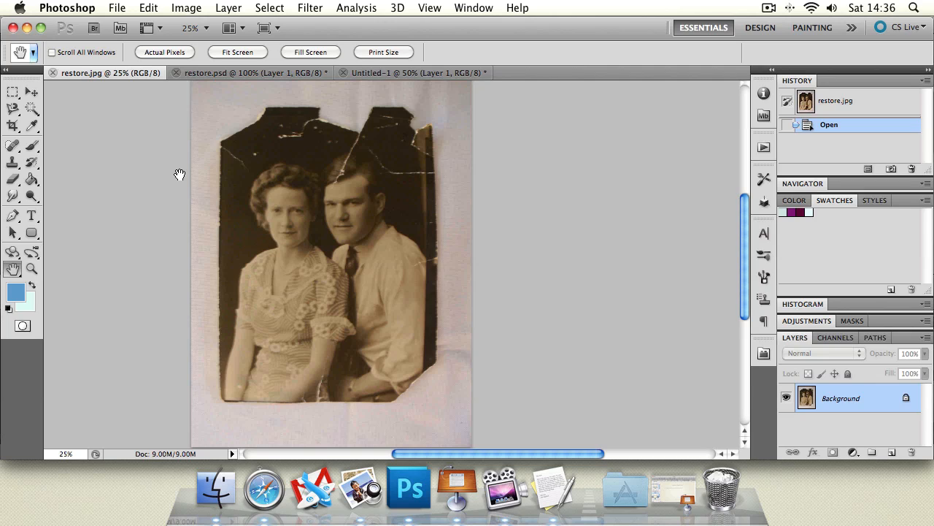
Switch to restore.psd and view the entire half-restored photo at 25% with no layer selected
{"action": "left_click", "coordinate": [254, 73]}
{"action": "key", "text": "z"}
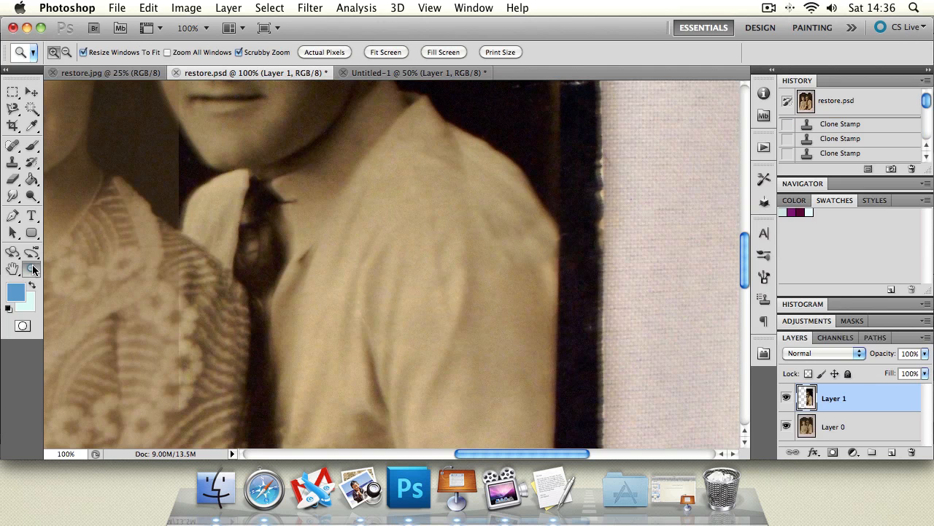
{"action": "left_click", "coordinate": [349, 267], "text": "alt"}
{"action": "left_click", "coordinate": [351, 265], "text": "alt"}
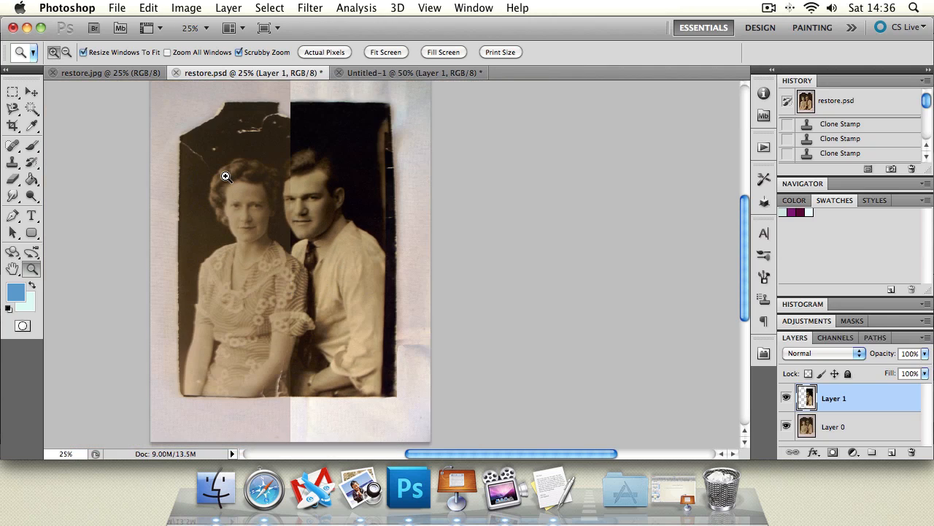
{"action": "left_click", "coordinate": [31, 91]}
{"action": "left_click", "coordinate": [467, 211]}
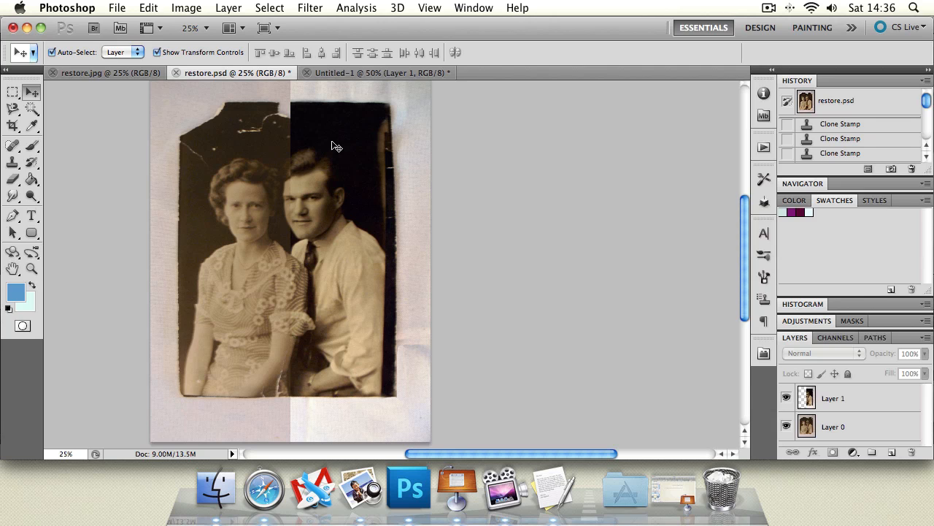
Examine the tear across the man's hair and forehead in restore.jpg at 200%
{"action": "left_click", "coordinate": [140, 70]}
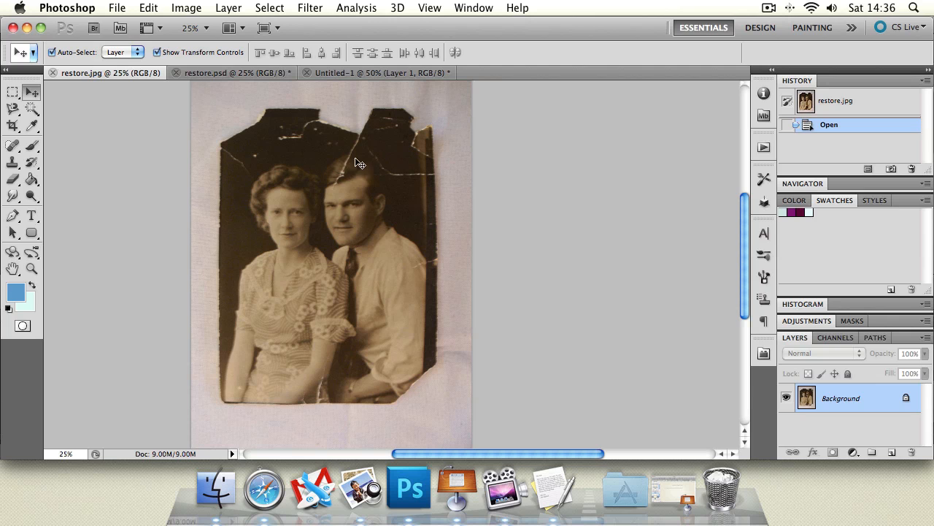
{"action": "left_click", "coordinate": [32, 269]}
{"action": "left_click", "coordinate": [298, 208]}
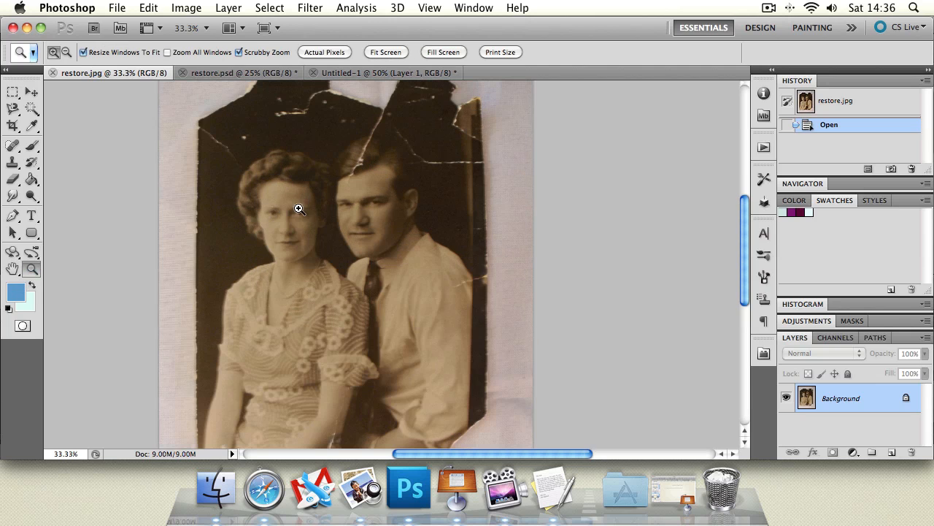
{"action": "left_click_drag", "start_coordinate": [354, 196], "coordinate": [372, 129]}
{"action": "left_click", "coordinate": [14, 269]}
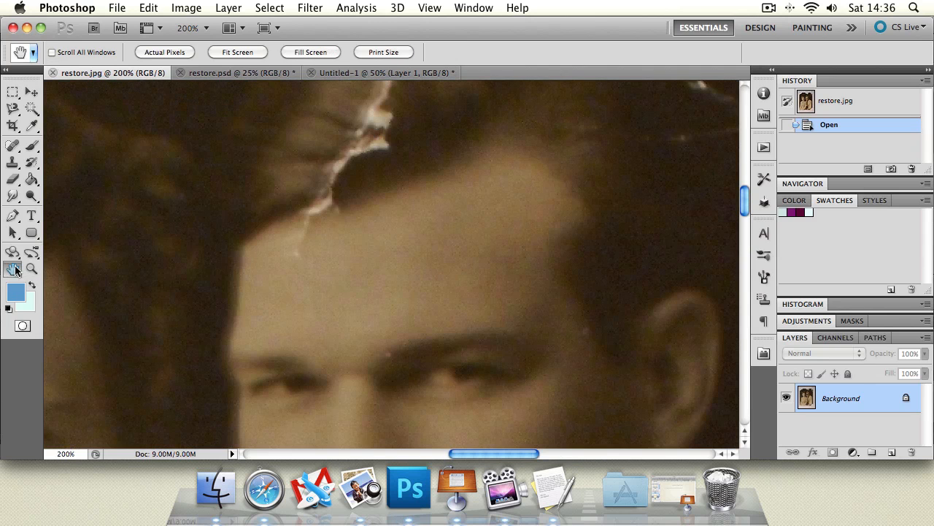
{"action": "left_click_drag", "start_coordinate": [303, 217], "coordinate": [235, 367]}
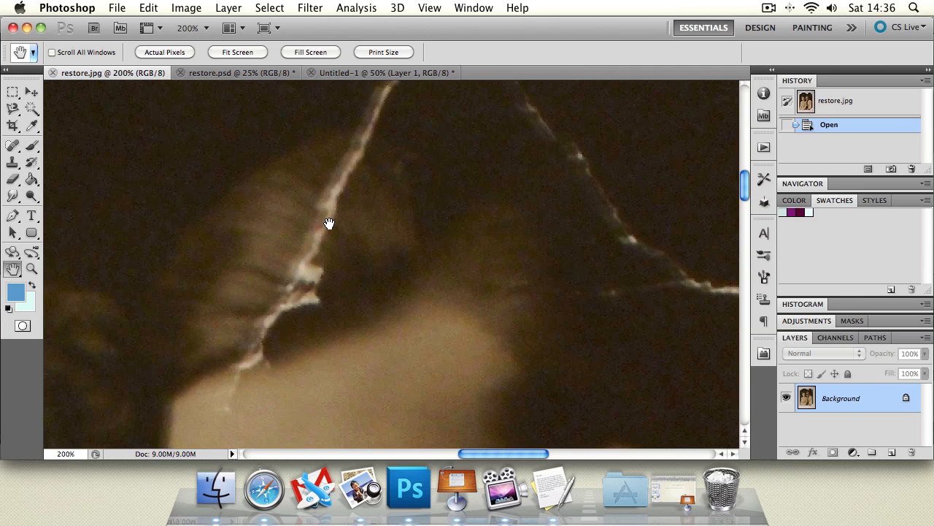
Examine the restored area around the man's head in restore.psd up close, ending with the whole photo at 25%
{"action": "left_click", "coordinate": [246, 73]}
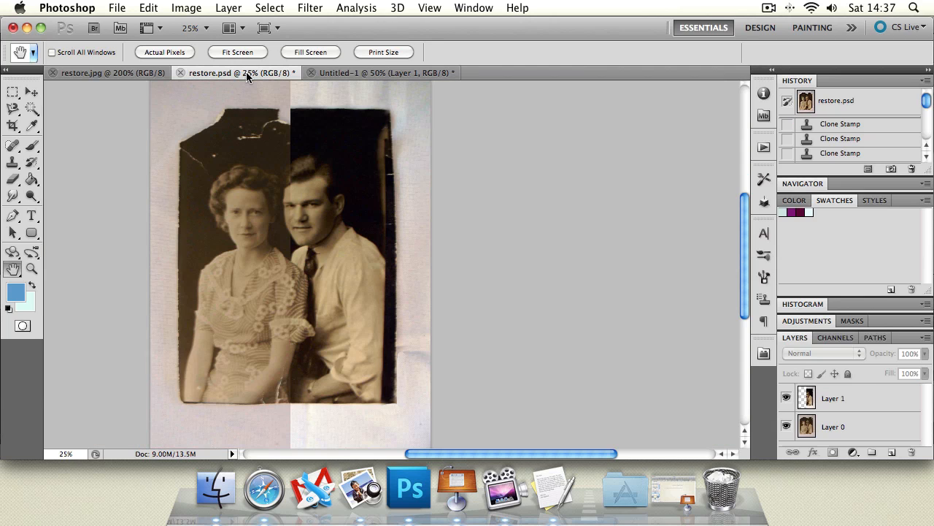
{"action": "left_click", "coordinate": [31, 268]}
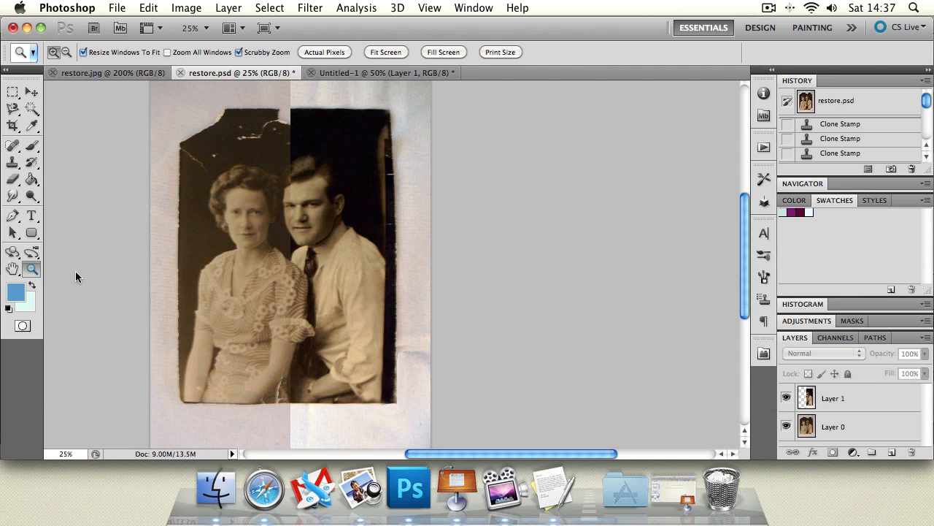
{"action": "left_click", "coordinate": [311, 181]}
{"action": "left_click", "coordinate": [309, 177]}
{"action": "left_click", "coordinate": [309, 174]}
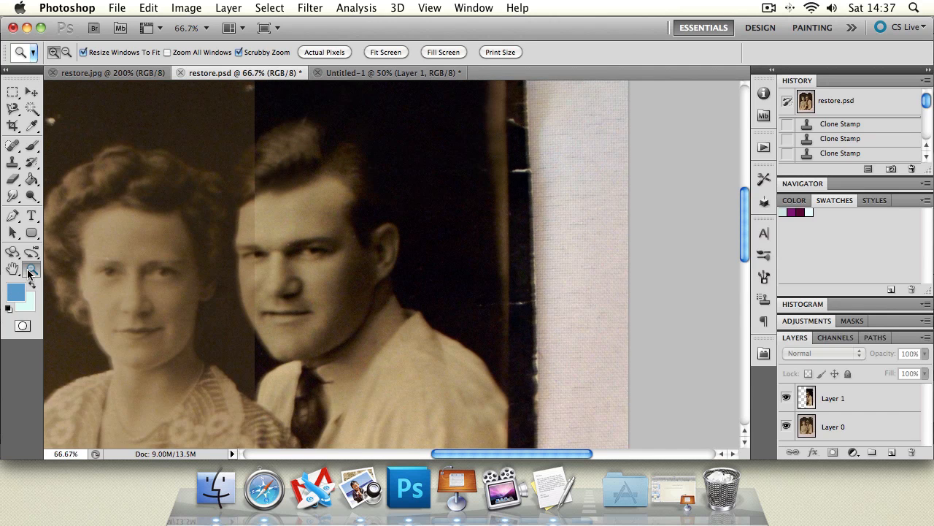
{"action": "double_click", "coordinate": [32, 271]}
{"action": "left_click", "coordinate": [365, 233], "text": "alt"}
{"action": "left_click", "coordinate": [366, 233], "text": "alt"}
{"action": "left_click", "coordinate": [367, 233], "text": "alt"}
{"action": "left_click", "coordinate": [366, 232], "text": "alt"}
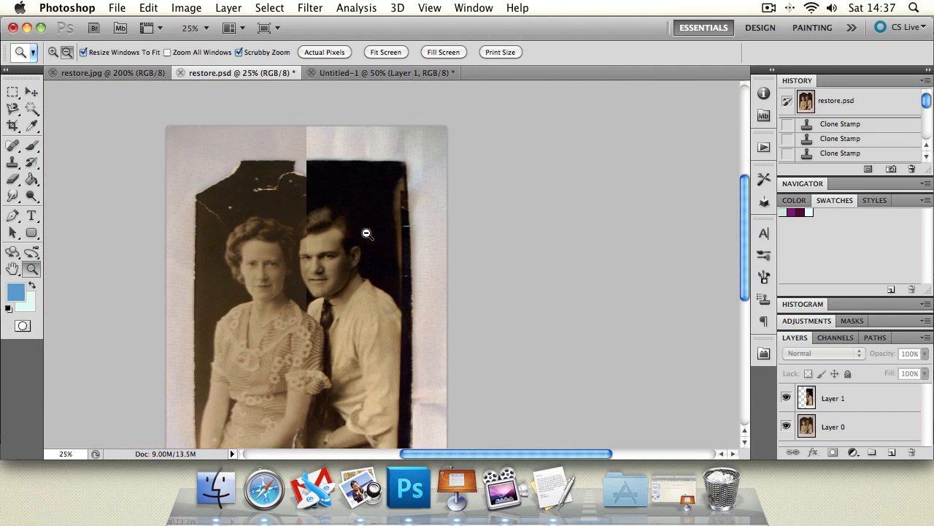
{"action": "left_click", "coordinate": [363, 338]}
{"action": "left_click", "coordinate": [362, 337], "text": "alt"}
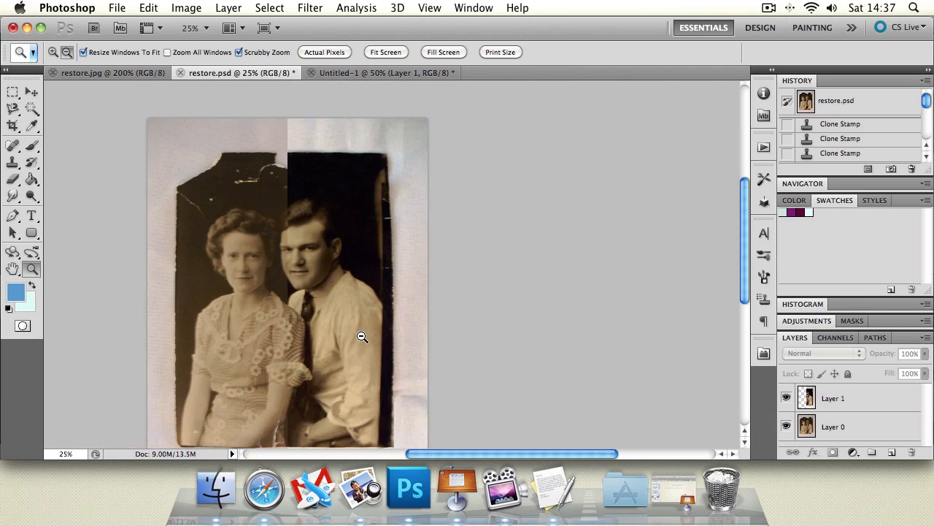
{"action": "left_click", "coordinate": [363, 337], "text": "alt"}
{"action": "left_click", "coordinate": [408, 281]}
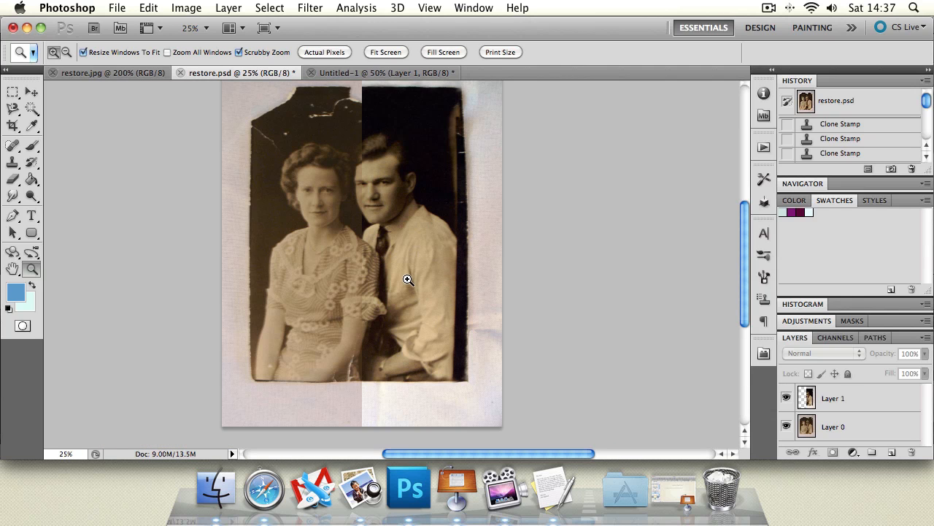
Examine the torn upper-right corner of the photo in restore.jpg at 200%
{"action": "left_click", "coordinate": [353, 73]}
{"action": "left_click", "coordinate": [94, 73]}
{"action": "left_click", "coordinate": [13, 269]}
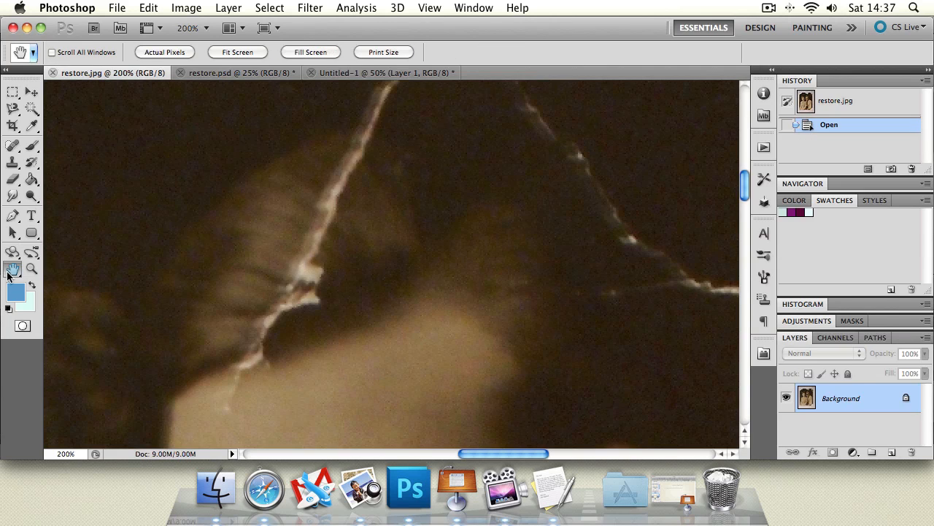
{"action": "mouse_move", "coordinate": [275, 221]}
{"action": "left_mouse_down"}
{"action": "mouse_move", "coordinate": [292, 244]}
{"action": "mouse_move", "coordinate": [298, 340]}
{"action": "mouse_move", "coordinate": [250, 278]}
{"action": "mouse_move", "coordinate": [112, 154]}
{"action": "left_mouse_up"}
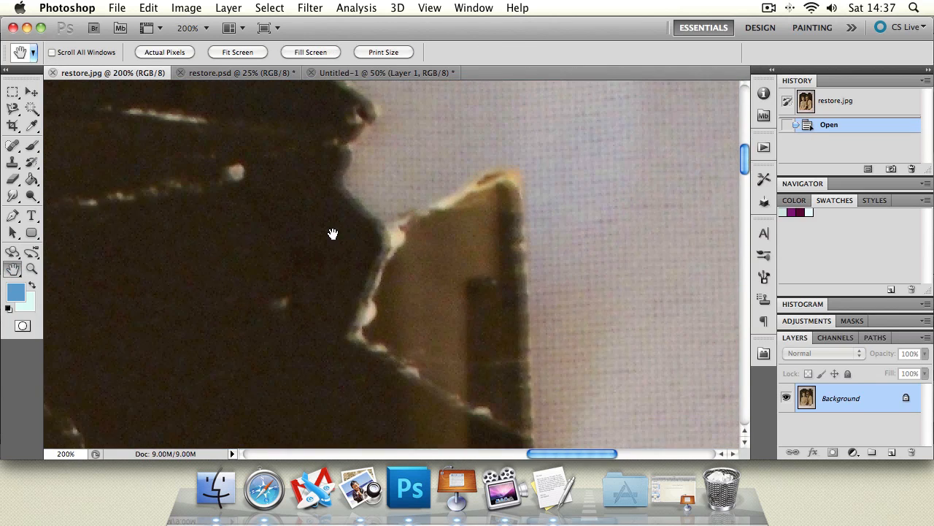
Activate the Clone Stamp and review its brush size and hardness settings
{"action": "left_click", "coordinate": [12, 162]}
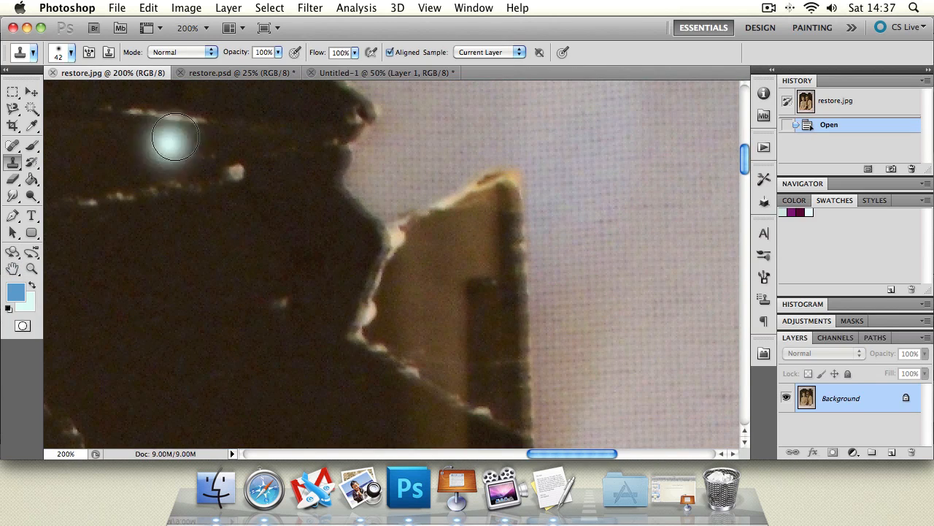
{"action": "left_click", "coordinate": [72, 55]}
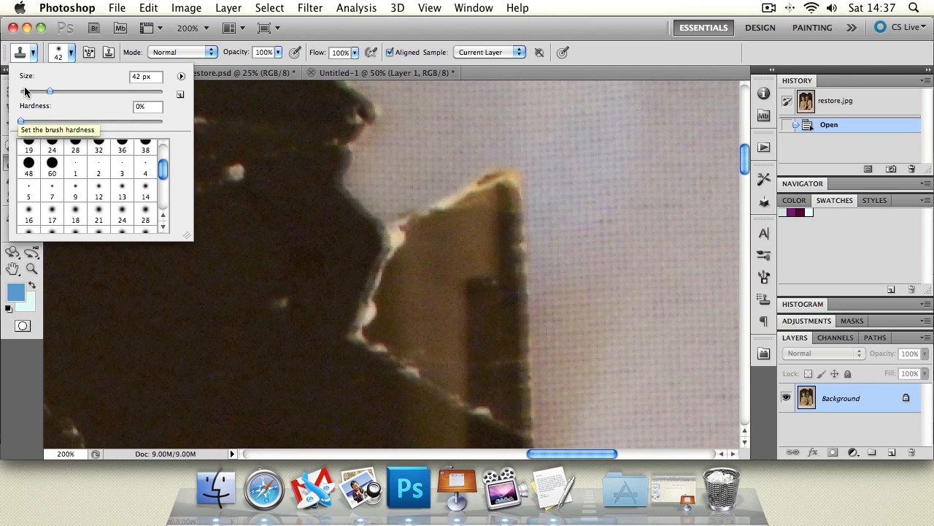
{"action": "left_click", "coordinate": [344, 33]}
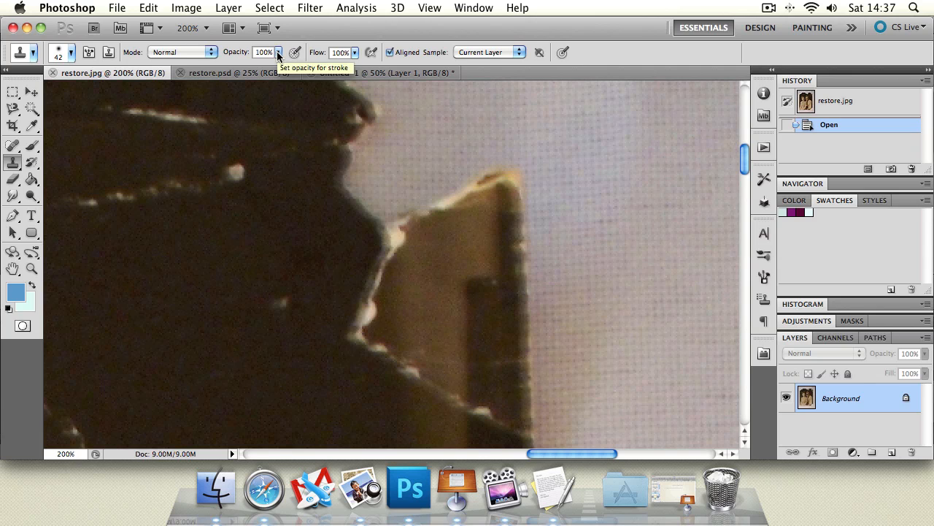
Try the Clone Stamp's All Layers sampling option and set it back to Current Layer
{"action": "left_click", "coordinate": [484, 53]}
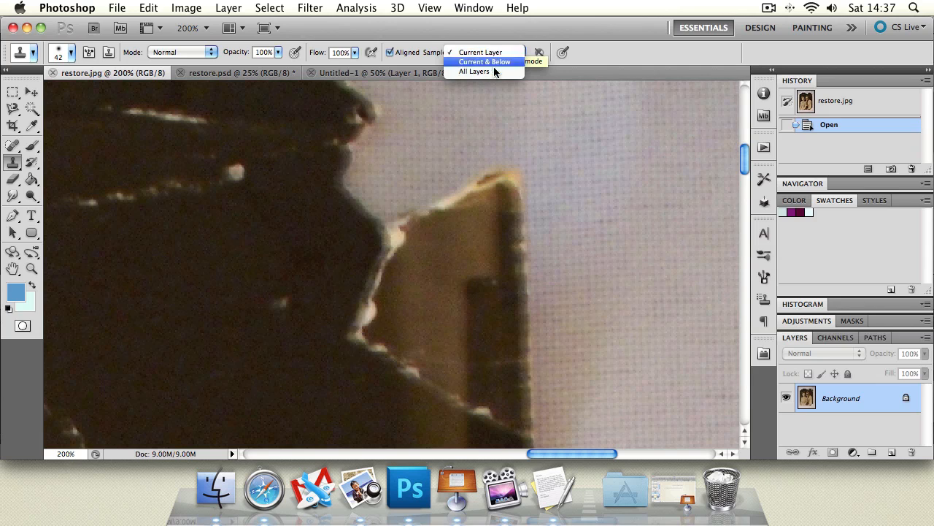
{"action": "left_click", "coordinate": [622, 47]}
{"action": "left_click", "coordinate": [486, 52]}
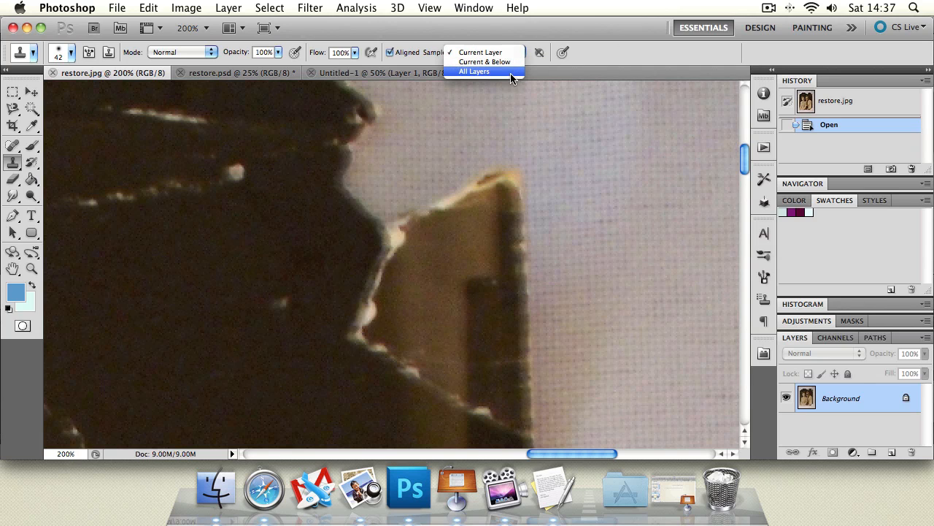
{"action": "left_click", "coordinate": [510, 72]}
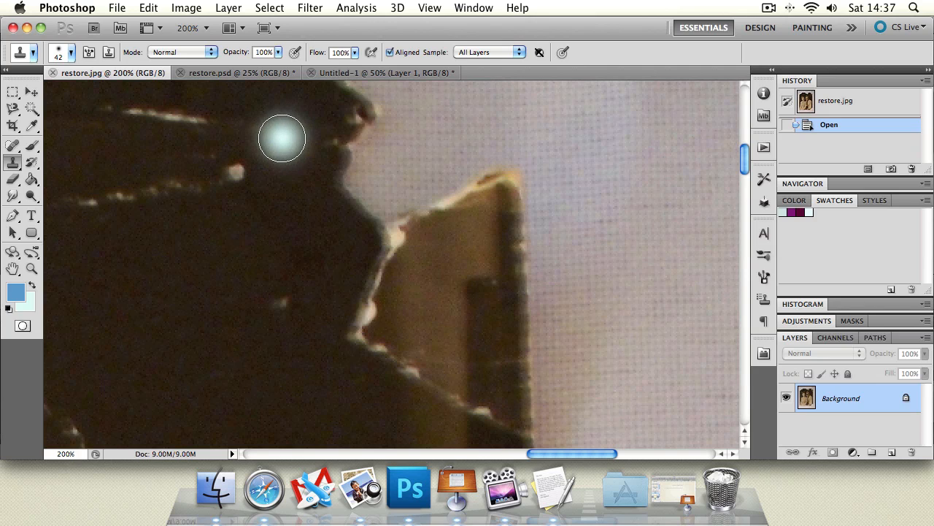
{"action": "left_click", "coordinate": [482, 52]}
{"action": "left_click", "coordinate": [481, 33]}
Paint a blue circle on Layer 1 of Untitled-1 with the 112 px brush and add a new normal layer above it
{"action": "left_click", "coordinate": [371, 72]}
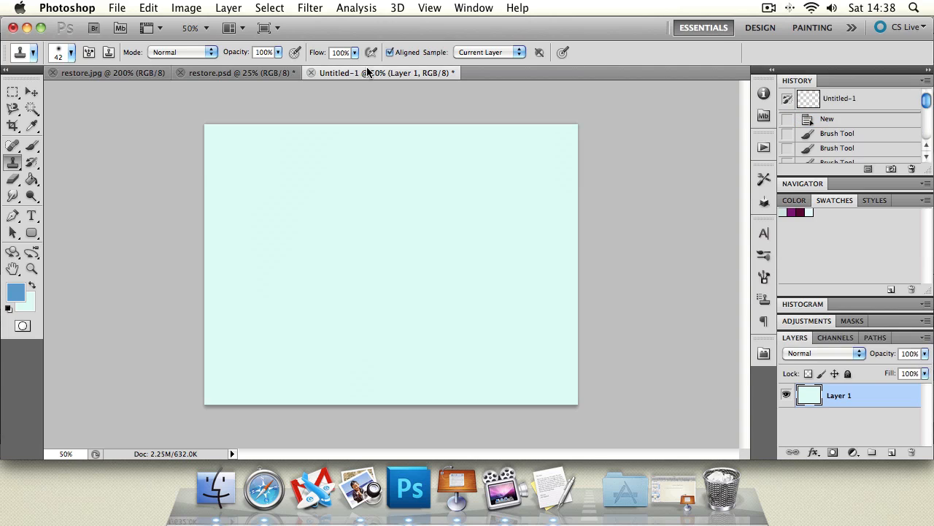
{"action": "left_click", "coordinate": [31, 145]}
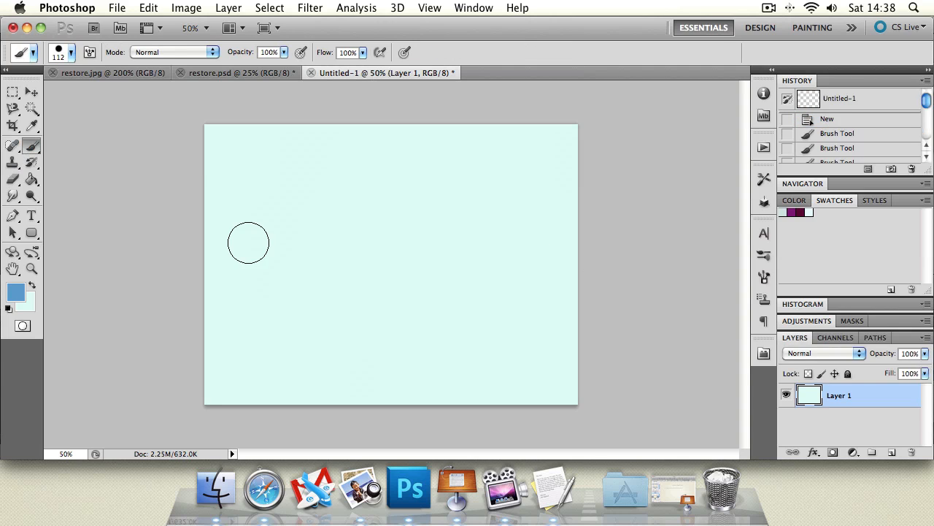
{"action": "left_click", "coordinate": [298, 256]}
{"action": "key", "text": "super+shift+n"}
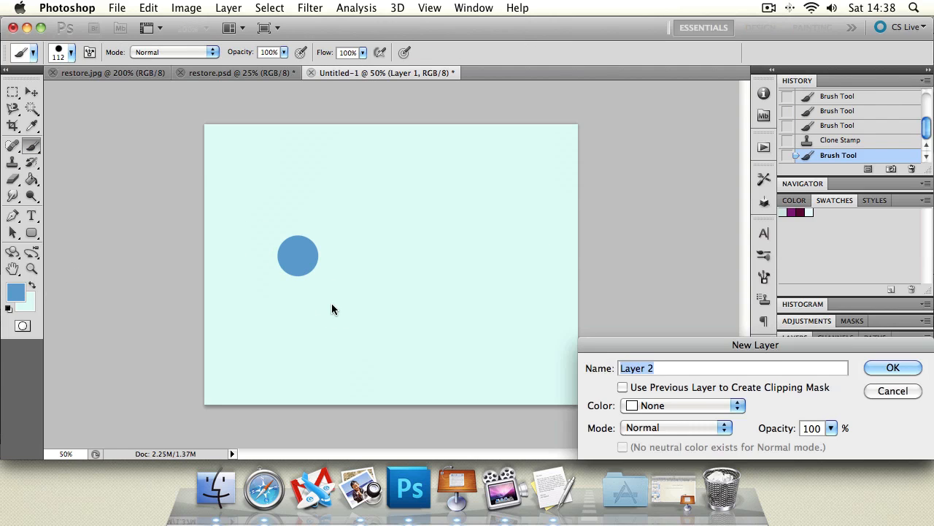
{"action": "key", "text": "Return"}
Swap the foreground and background colours and set the foreground to pure red, ff0000
{"action": "left_click", "coordinate": [32, 286]}
{"action": "left_click", "coordinate": [16, 292]}
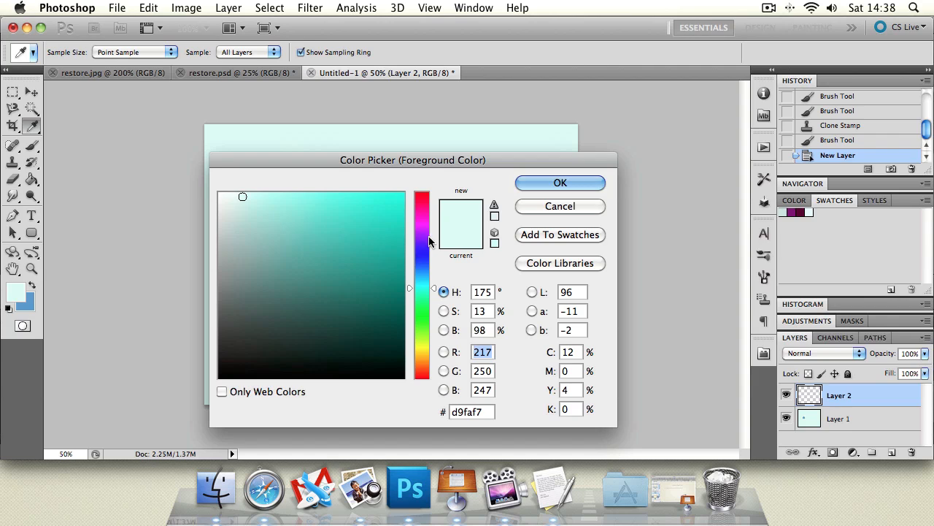
{"action": "left_click", "coordinate": [430, 194]}
{"action": "left_click", "coordinate": [405, 193]}
{"action": "left_click", "coordinate": [532, 184]}
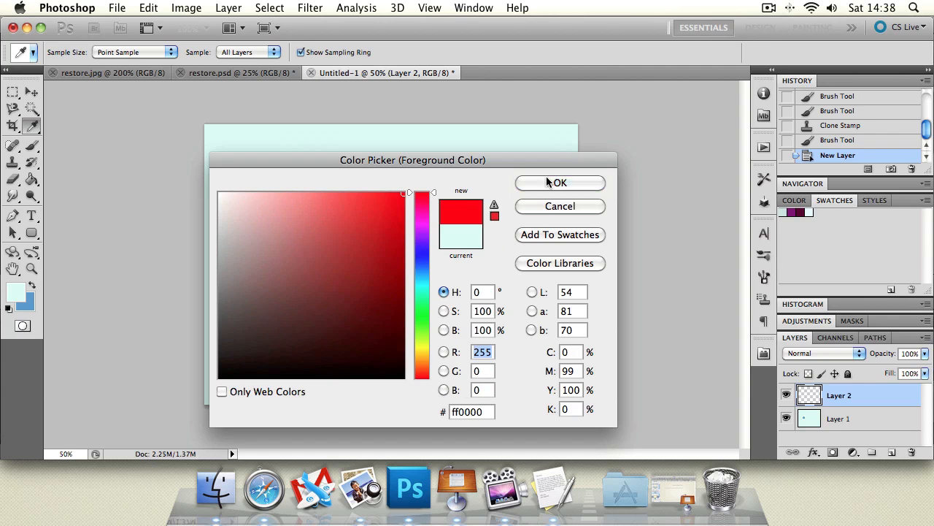
Paint a red circle beside the blue one on Layer 2 and try cloning it with Current Layer sampling, undoing the clone
{"action": "left_click", "coordinate": [376, 260]}
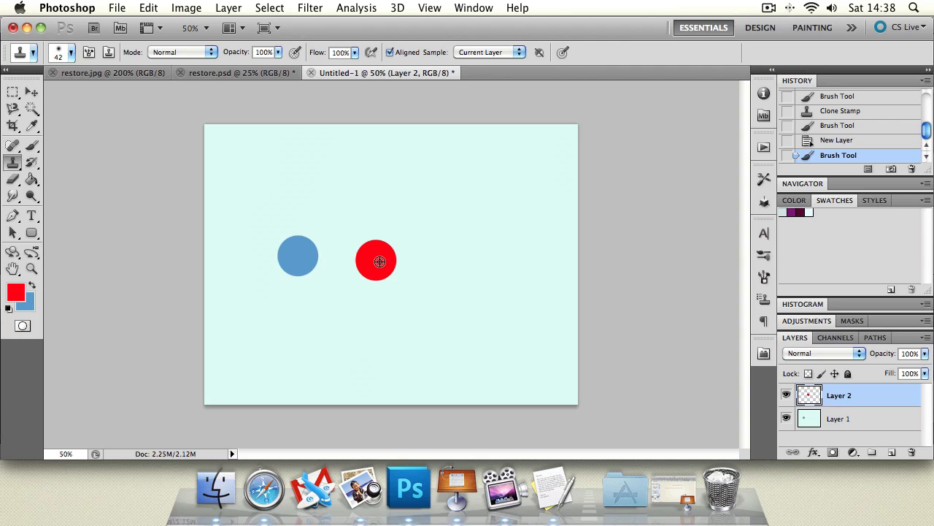
{"action": "mouse_move", "coordinate": [445, 257]}
{"action": "left_mouse_down"}
{"action": "mouse_move", "coordinate": [460, 240]}
{"action": "mouse_move", "coordinate": [483, 254]}
{"action": "left_mouse_up"}
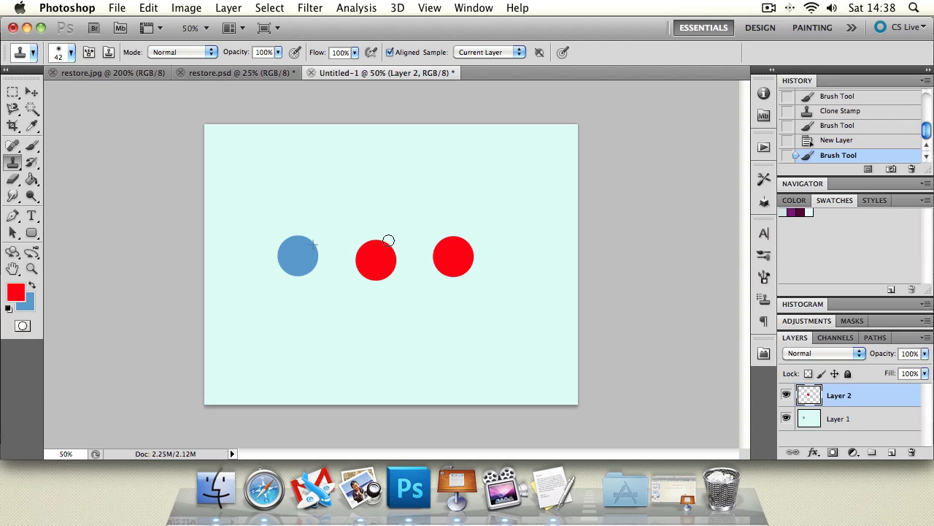
{"action": "key", "text": "super+z"}
Set the Clone Stamp's sampling to All Layers and clone the blue and red circles onto the empty canvas beside them
{"action": "left_click", "coordinate": [486, 53]}
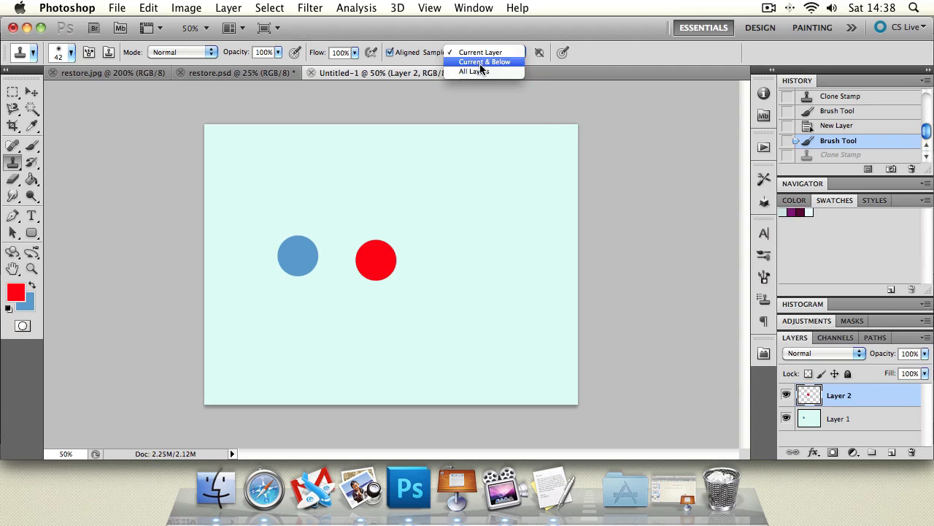
{"action": "left_click", "coordinate": [476, 72]}
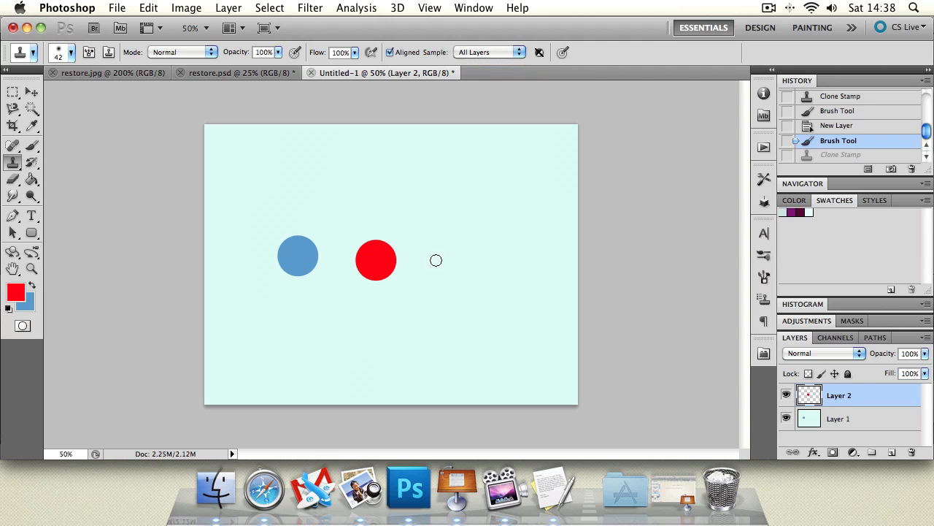
{"action": "mouse_move", "coordinate": [438, 260]}
{"action": "left_mouse_down"}
{"action": "mouse_move", "coordinate": [460, 260]}
{"action": "mouse_move", "coordinate": [448, 271]}
{"action": "mouse_move", "coordinate": [472, 255]}
{"action": "mouse_move", "coordinate": [441, 258]}
{"action": "mouse_move", "coordinate": [469, 265]}
{"action": "mouse_move", "coordinate": [459, 256]}
{"action": "mouse_move", "coordinate": [466, 271]}
{"action": "mouse_move", "coordinate": [474, 262]}
{"action": "mouse_move", "coordinate": [519, 270]}
{"action": "mouse_move", "coordinate": [520, 280]}
{"action": "mouse_move", "coordinate": [552, 259]}
{"action": "mouse_move", "coordinate": [513, 271]}
{"action": "left_mouse_up"}
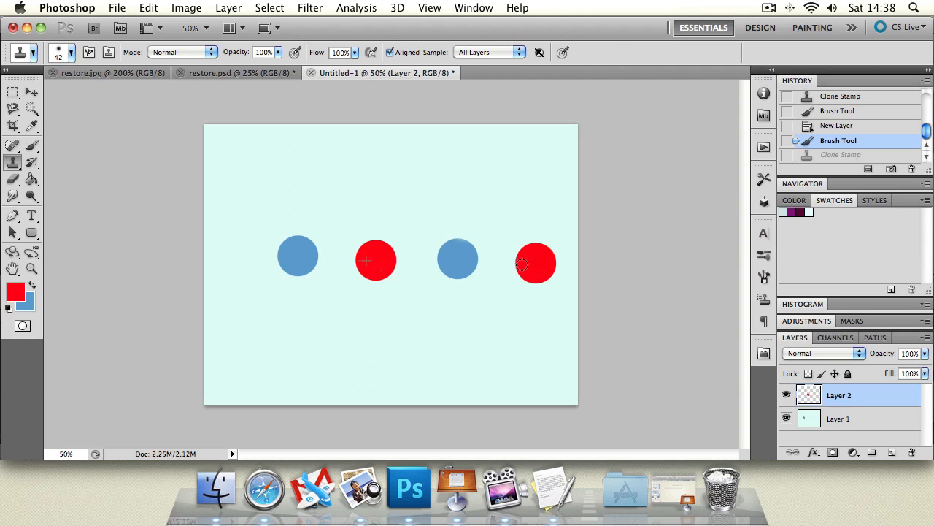
Step back through the history to remove the cloned circles, the red circle and Layer 2, keeping the blue circle
{"action": "key", "text": "super+alt+z"}
{"action": "key", "text": "super+alt+z"}
{"action": "key", "text": "super+alt+z"}
{"action": "key", "text": "super+alt+z"}
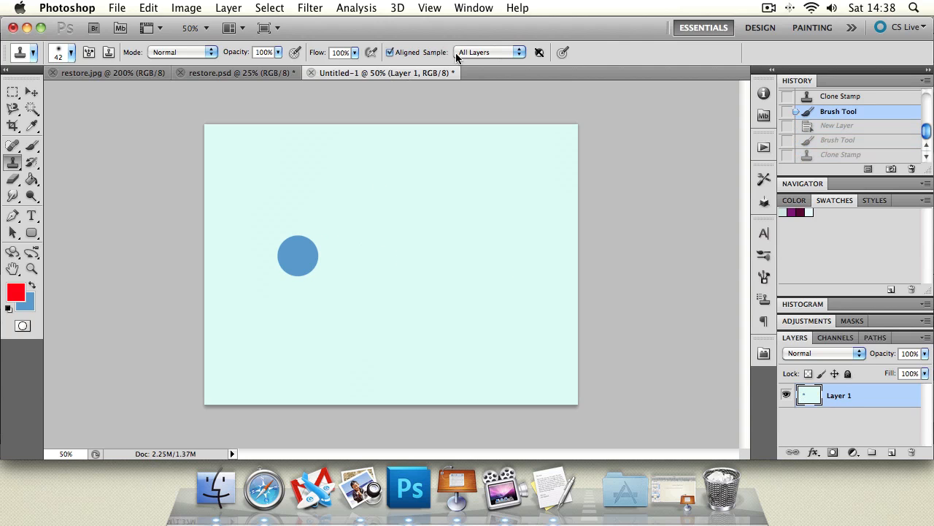
{"action": "key", "text": "super+alt+z"}
Switch to restore.jpg and zoom to 200% on the crack through the man's hair and forehead
{"action": "left_click", "coordinate": [243, 74]}
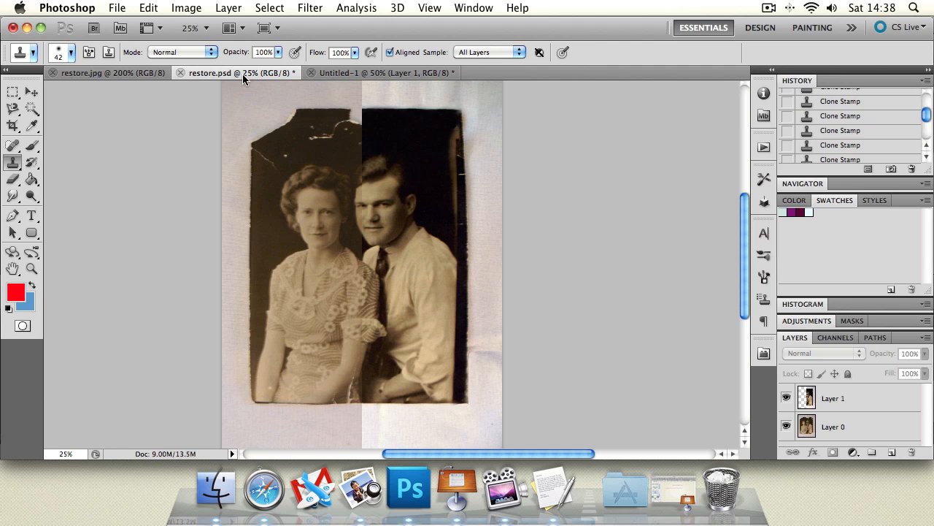
{"action": "left_click", "coordinate": [31, 269]}
{"action": "left_click", "coordinate": [141, 72]}
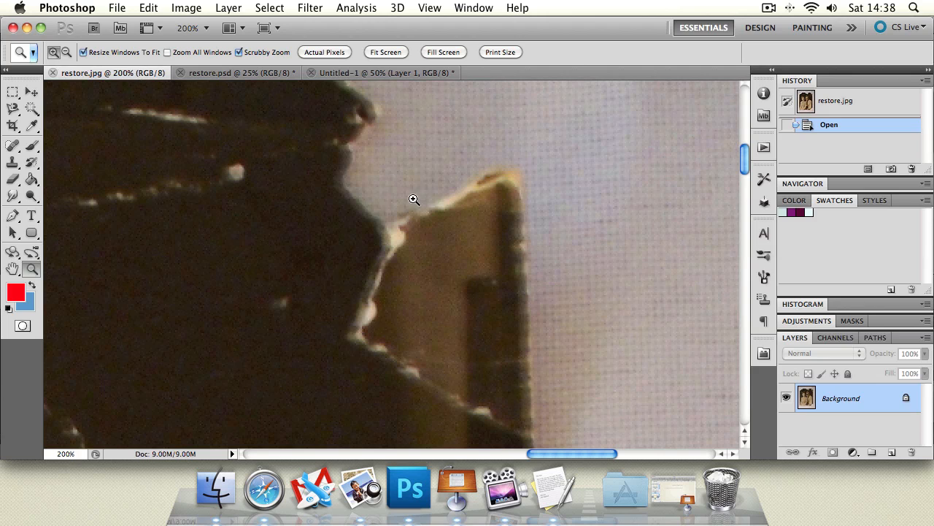
{"action": "left_click", "coordinate": [13, 268]}
{"action": "left_click_drag", "start_coordinate": [247, 249], "coordinate": [378, 198]}
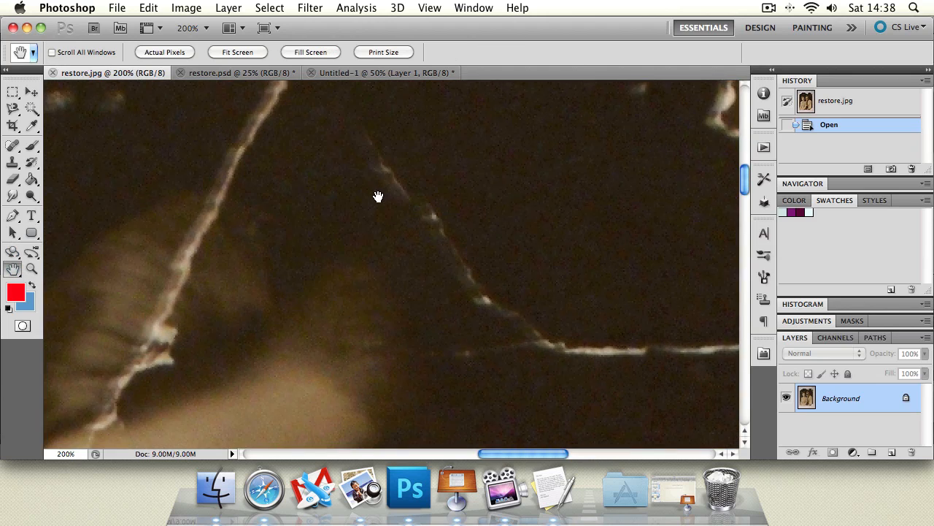
{"action": "left_click", "coordinate": [31, 268]}
{"action": "left_click", "coordinate": [258, 254], "text": "alt"}
{"action": "left_click", "coordinate": [295, 235], "text": "alt"}
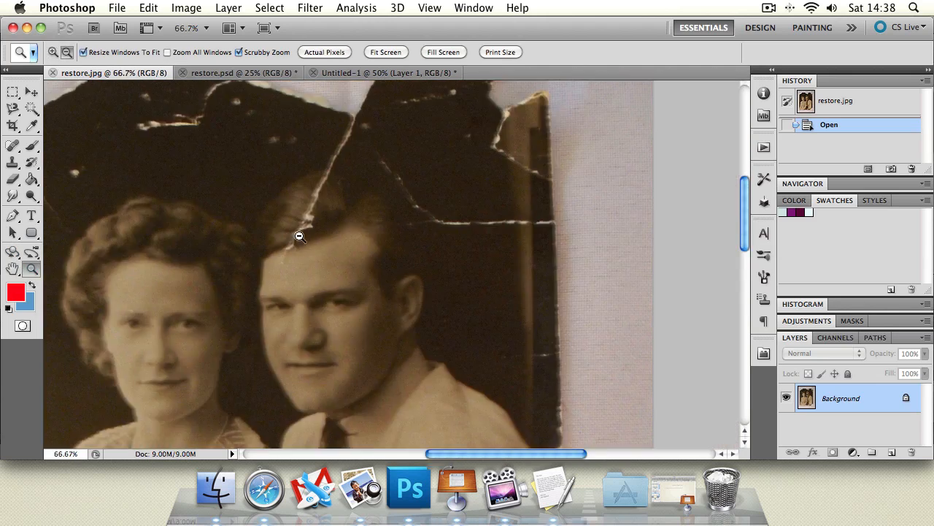
{"action": "left_click", "coordinate": [301, 232]}
{"action": "left_click", "coordinate": [302, 232]}
Activate the Clone Stamp for the photo and check its brush size and hardness
{"action": "left_click", "coordinate": [13, 162]}
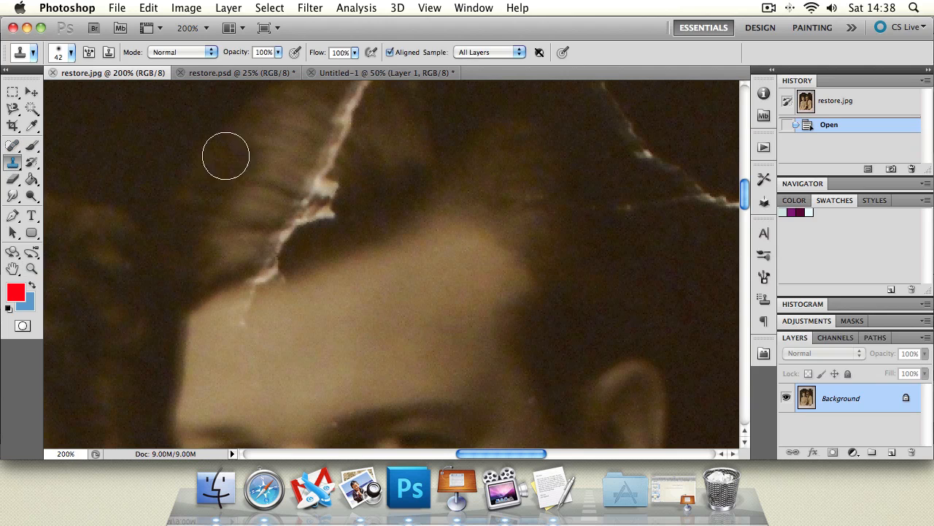
{"action": "left_click", "coordinate": [70, 53]}
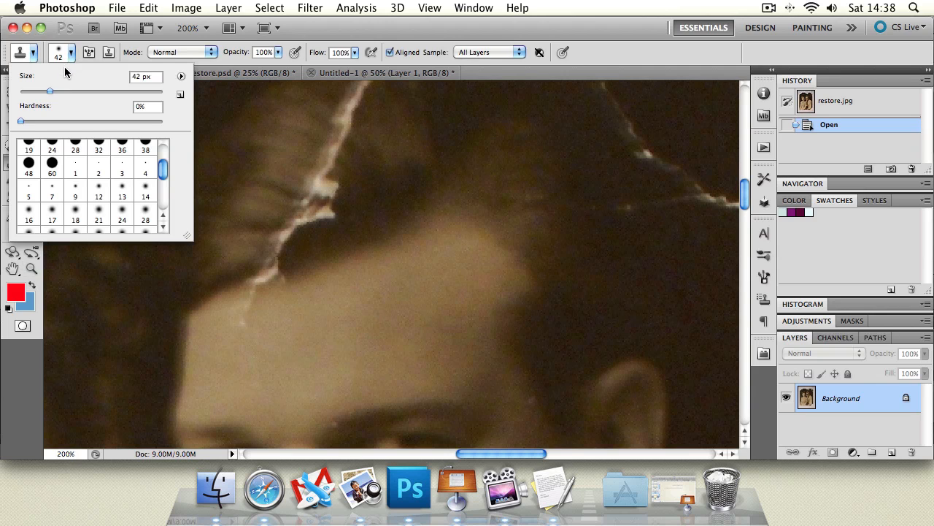
{"action": "left_click", "coordinate": [335, 32]}
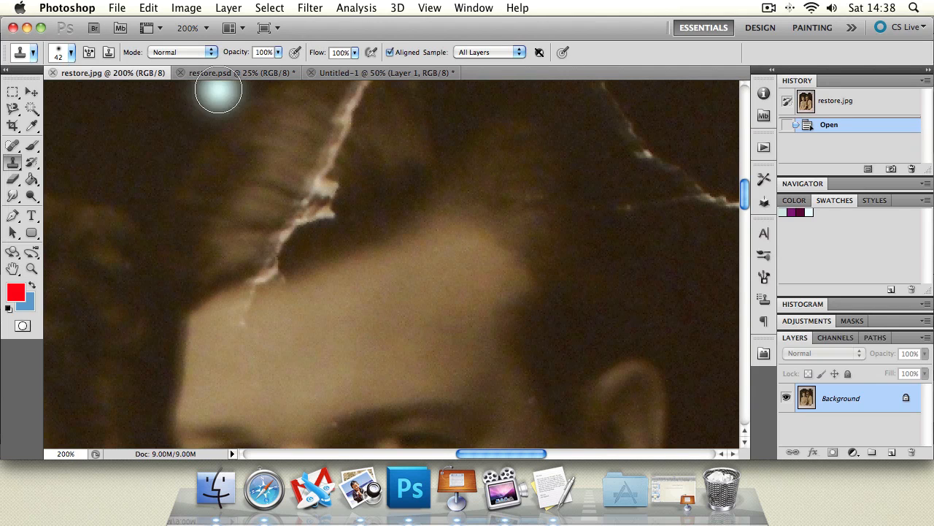
Try cloning sampled hair over the middle of the crack in the man's hair and undo the stroke
{"action": "left_click", "coordinate": [13, 268]}
{"action": "left_click_drag", "start_coordinate": [211, 199], "coordinate": [249, 278]}
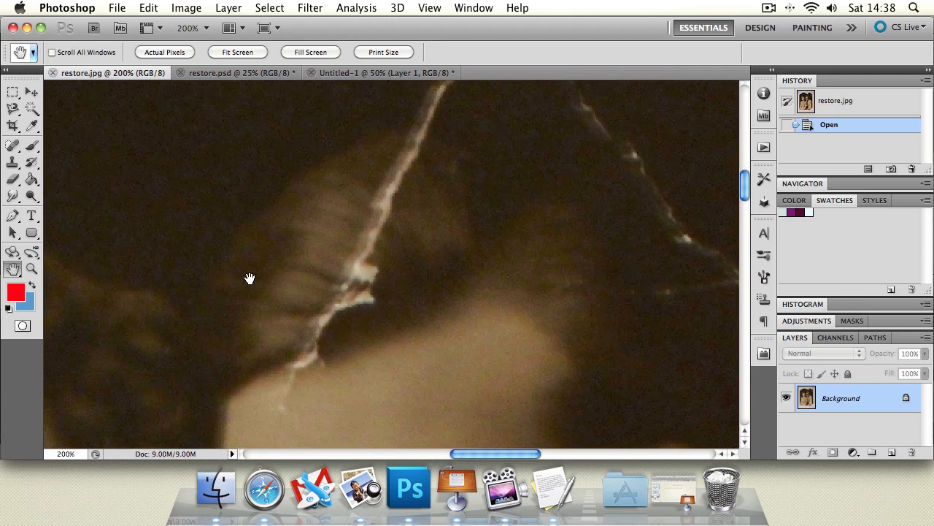
{"action": "left_click", "coordinate": [13, 162]}
{"action": "left_click", "coordinate": [314, 240], "text": "alt"}
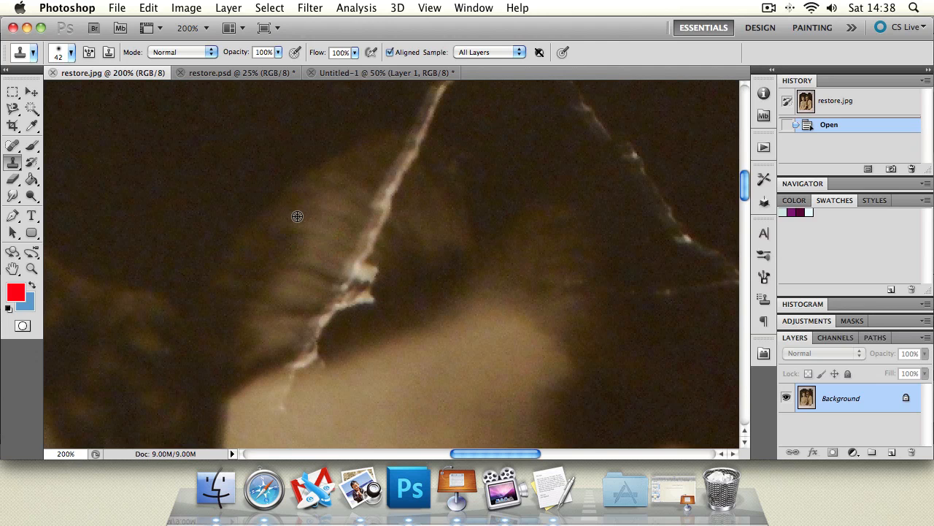
{"action": "left_click", "coordinate": [297, 216], "text": "alt"}
{"action": "mouse_move", "coordinate": [373, 226]}
{"action": "left_mouse_down"}
{"action": "mouse_move", "coordinate": [395, 216]}
{"action": "mouse_move", "coordinate": [379, 182]}
{"action": "left_mouse_up"}
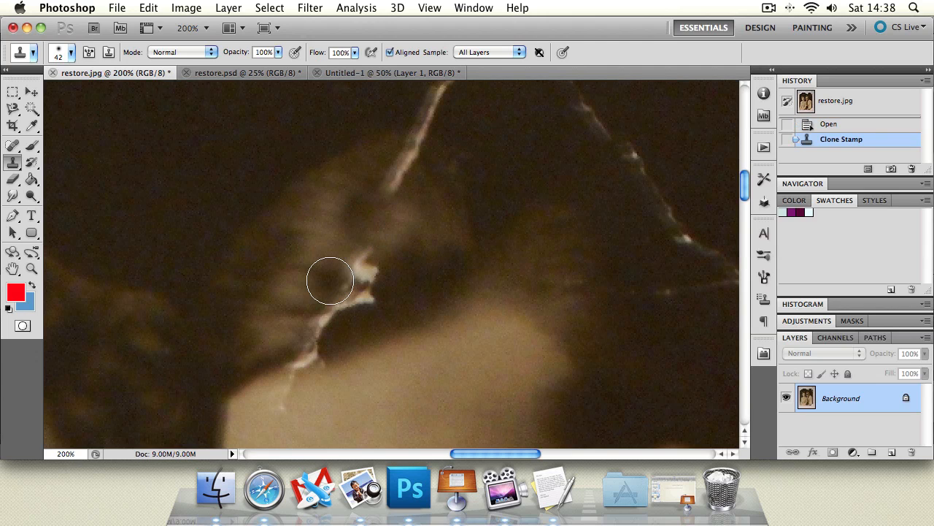
{"action": "key", "text": "super+z"}
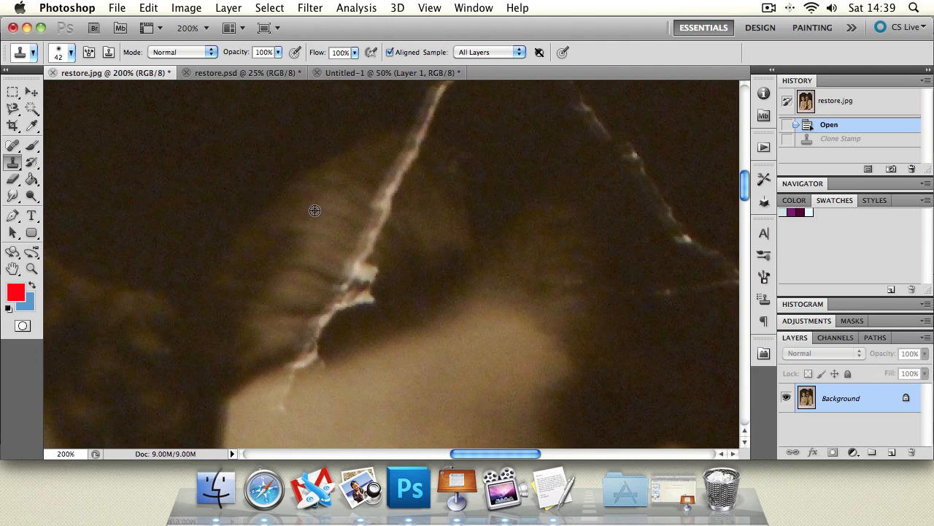
Clone hair texture sampled beside the crack over its middle and lower part in the man's hair, using the 42 px brush
{"action": "left_click", "coordinate": [316, 205], "text": "alt"}
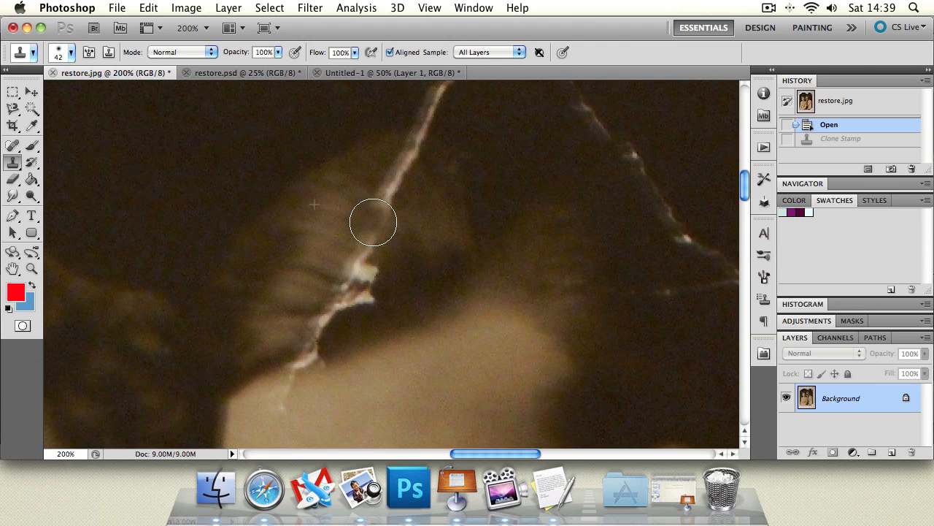
{"action": "mouse_move", "coordinate": [374, 231]}
{"action": "left_mouse_down"}
{"action": "mouse_move", "coordinate": [345, 273]}
{"action": "mouse_move", "coordinate": [356, 273]}
{"action": "mouse_move", "coordinate": [326, 300]}
{"action": "mouse_move", "coordinate": [352, 282]}
{"action": "mouse_move", "coordinate": [340, 299]}
{"action": "mouse_move", "coordinate": [369, 295]}
{"action": "mouse_move", "coordinate": [300, 326]}
{"action": "left_mouse_up"}
{"action": "left_click", "coordinate": [308, 250], "text": "alt"}
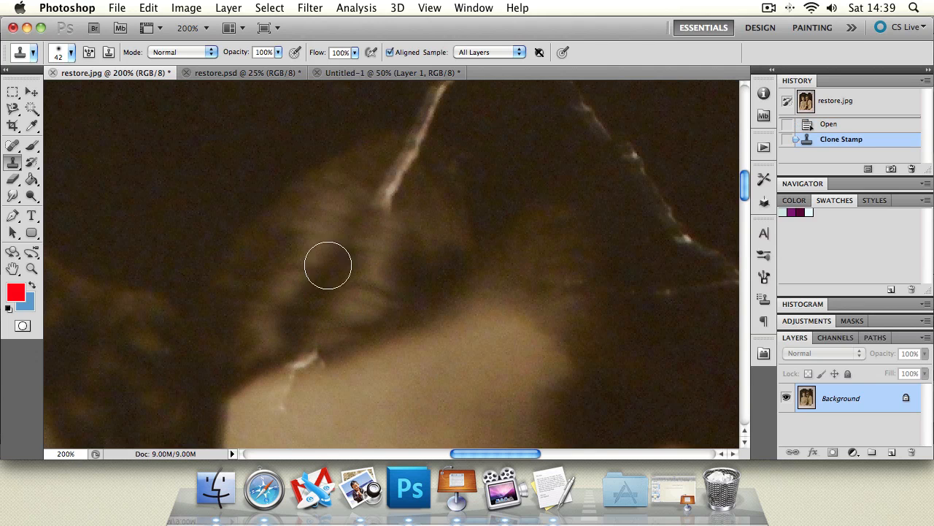
{"action": "left_click_drag", "start_coordinate": [328, 265], "coordinate": [354, 267]}
{"action": "left_click", "coordinate": [309, 284]}
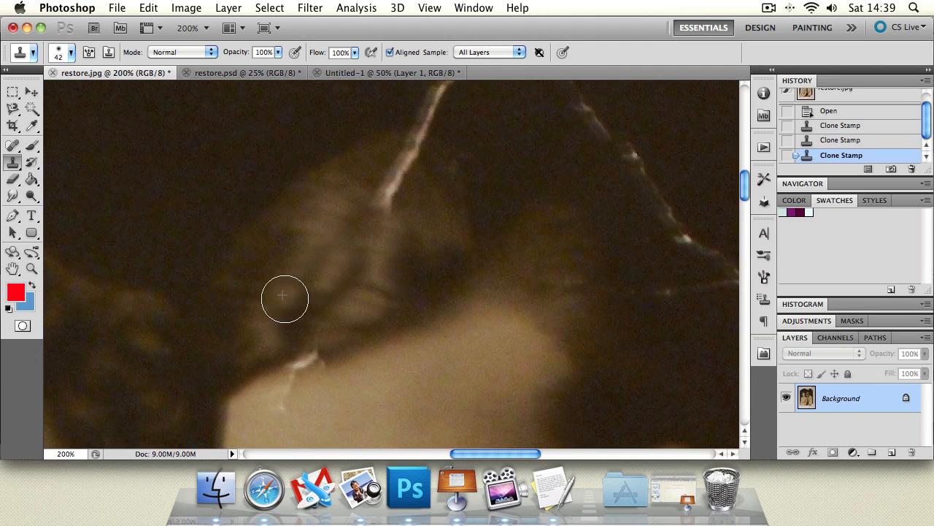
{"action": "mouse_move", "coordinate": [284, 297]}
{"action": "left_mouse_down"}
{"action": "mouse_move", "coordinate": [327, 306]}
{"action": "mouse_move", "coordinate": [317, 280]}
{"action": "left_mouse_up"}
Clone over the crack where it enters the top of the man's hair
{"action": "key", "text": "h"}
{"action": "left_click_drag", "start_coordinate": [401, 245], "coordinate": [270, 303]}
{"action": "left_click", "coordinate": [13, 163]}
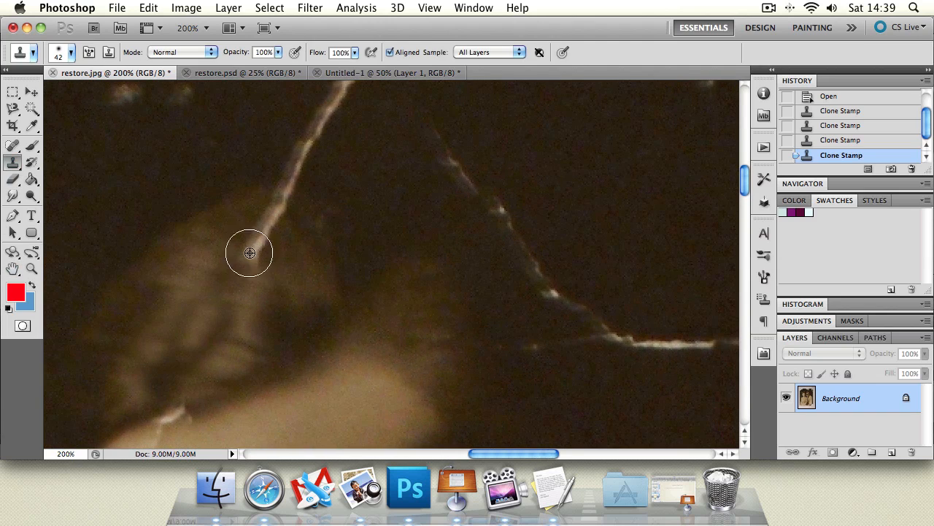
{"action": "mouse_move", "coordinate": [247, 247]}
{"action": "left_mouse_down"}
{"action": "mouse_move", "coordinate": [267, 221]}
{"action": "mouse_move", "coordinate": [246, 256]}
{"action": "left_mouse_up"}
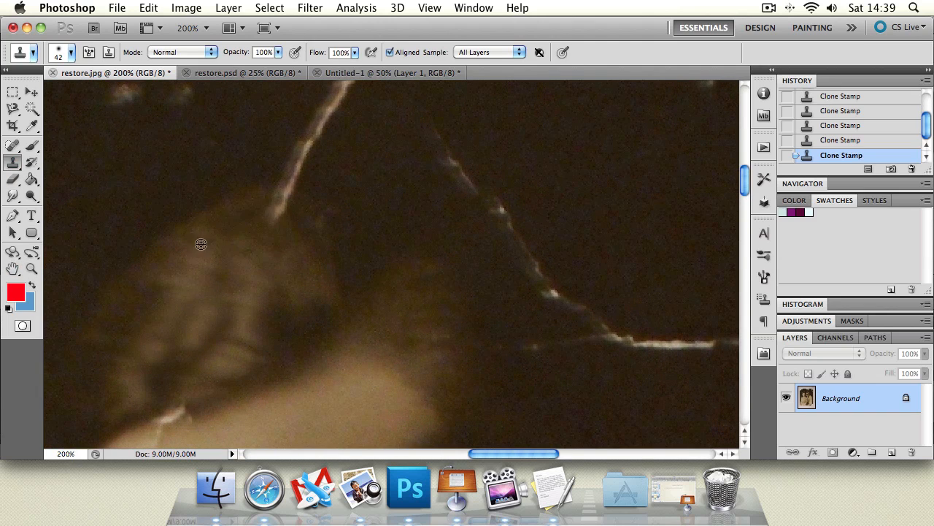
{"action": "left_click_drag", "start_coordinate": [274, 207], "coordinate": [289, 204]}
Clone over the remaining crack along the man's hairline and on his forehead
{"action": "left_click", "coordinate": [13, 269]}
{"action": "mouse_move", "coordinate": [274, 257]}
{"action": "left_mouse_down"}
{"action": "mouse_move", "coordinate": [282, 229]}
{"action": "mouse_move", "coordinate": [250, 244]}
{"action": "mouse_move", "coordinate": [267, 209]}
{"action": "mouse_move", "coordinate": [212, 311]}
{"action": "mouse_move", "coordinate": [213, 284]}
{"action": "mouse_move", "coordinate": [223, 314]}
{"action": "left_mouse_up"}
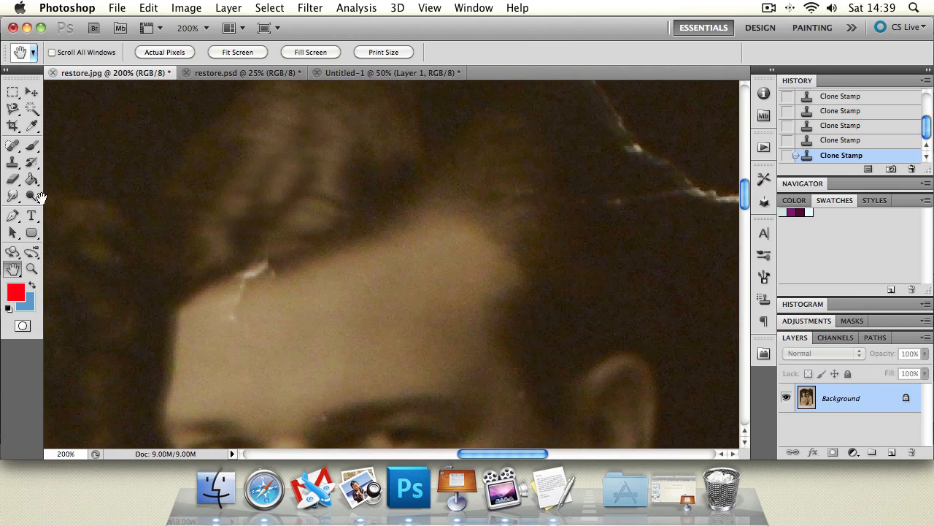
{"action": "left_click", "coordinate": [12, 162]}
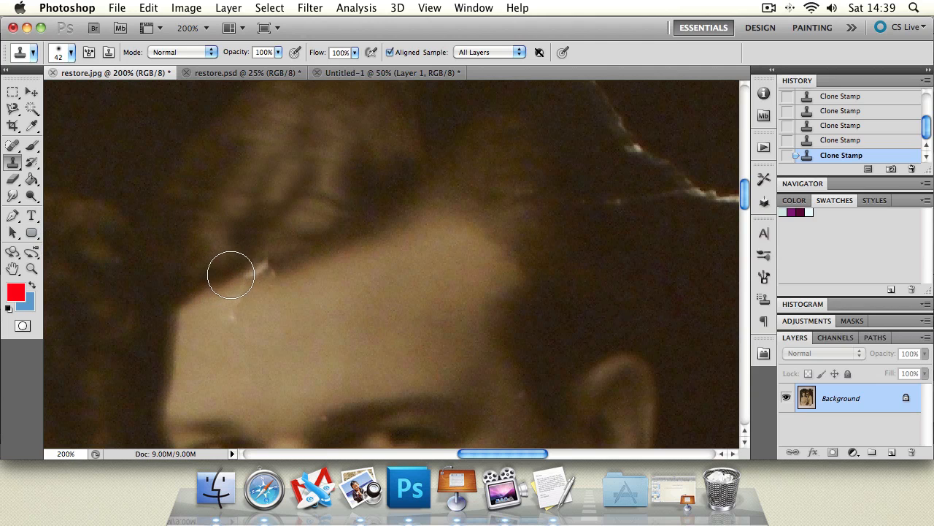
{"action": "left_click_drag", "start_coordinate": [234, 268], "coordinate": [274, 256]}
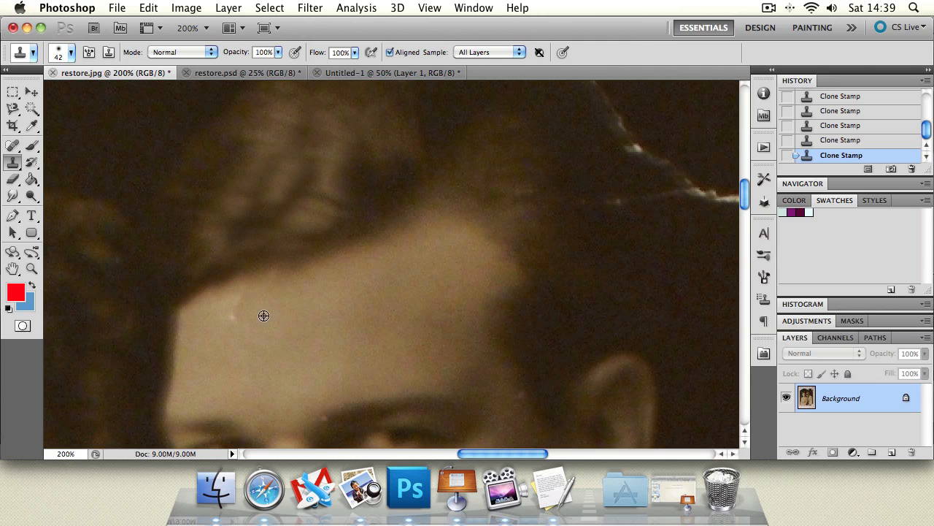
{"action": "left_click", "coordinate": [289, 302], "text": "alt"}
{"action": "left_click_drag", "start_coordinate": [240, 313], "coordinate": [240, 307]}
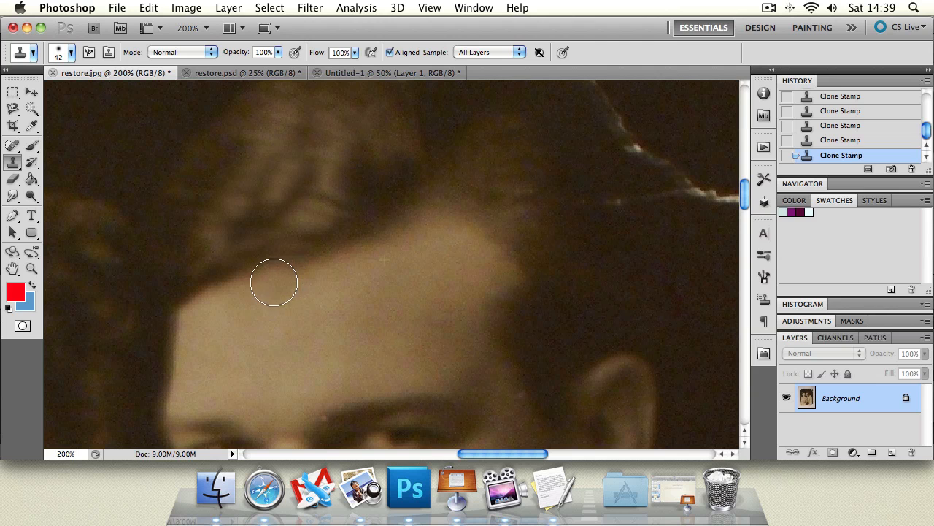
Compare the repair with the original photo using a 2500 px History Brush stamp, returning to the last Clone Stamp state
{"action": "double_click", "coordinate": [32, 269]}
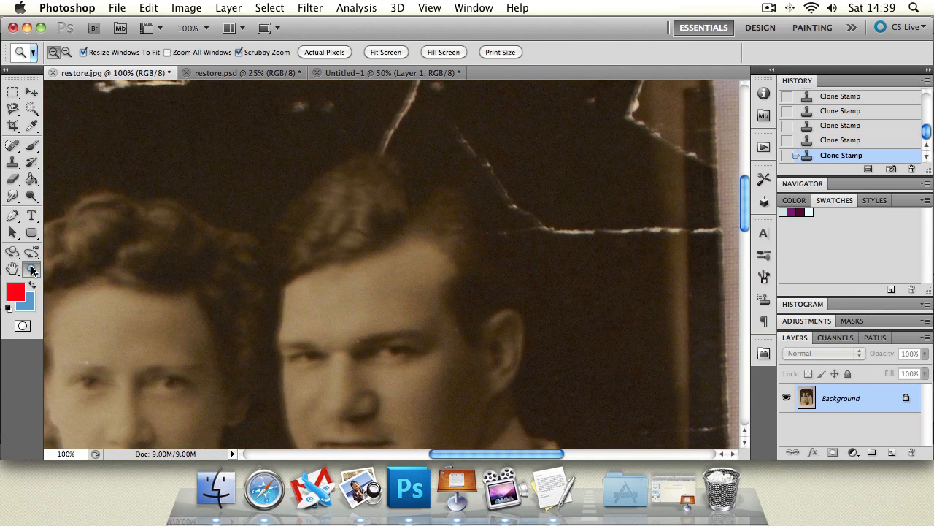
{"action": "left_click", "coordinate": [240, 248], "text": "alt"}
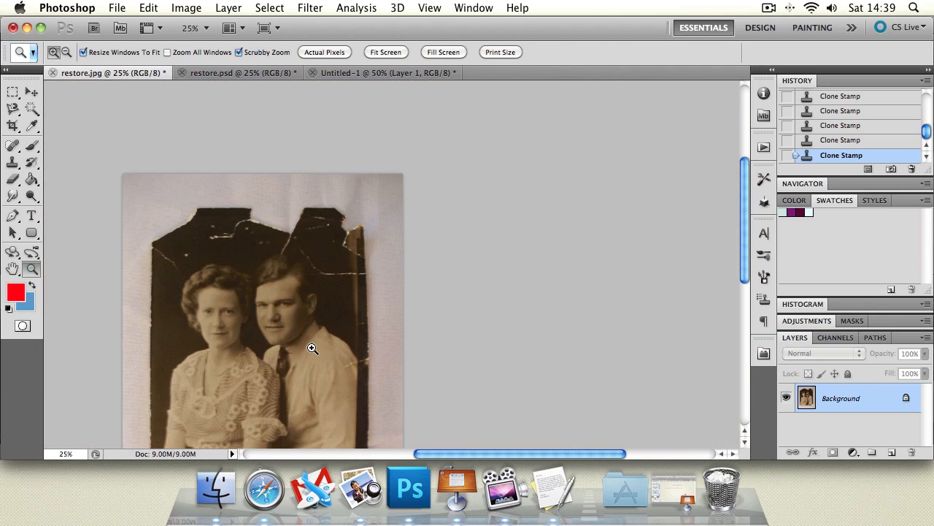
{"action": "left_click", "coordinate": [305, 339]}
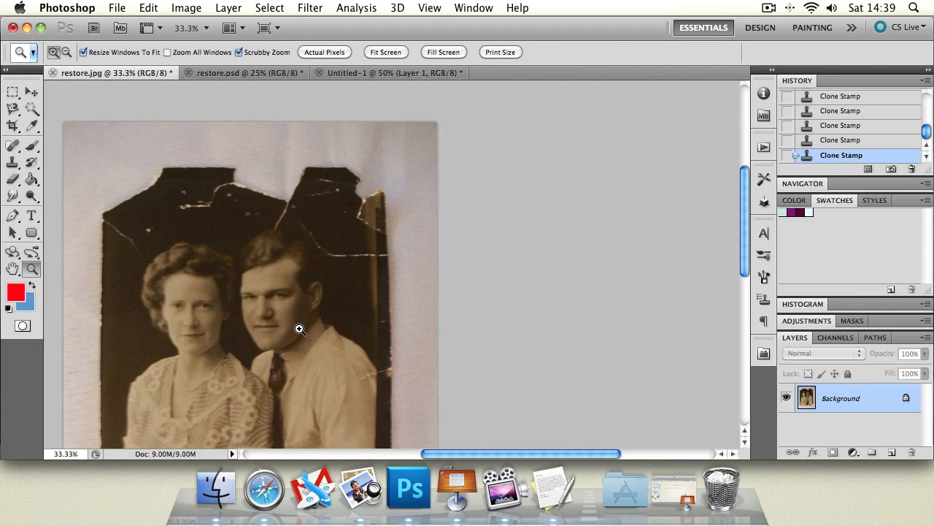
{"action": "left_click", "coordinate": [32, 162]}
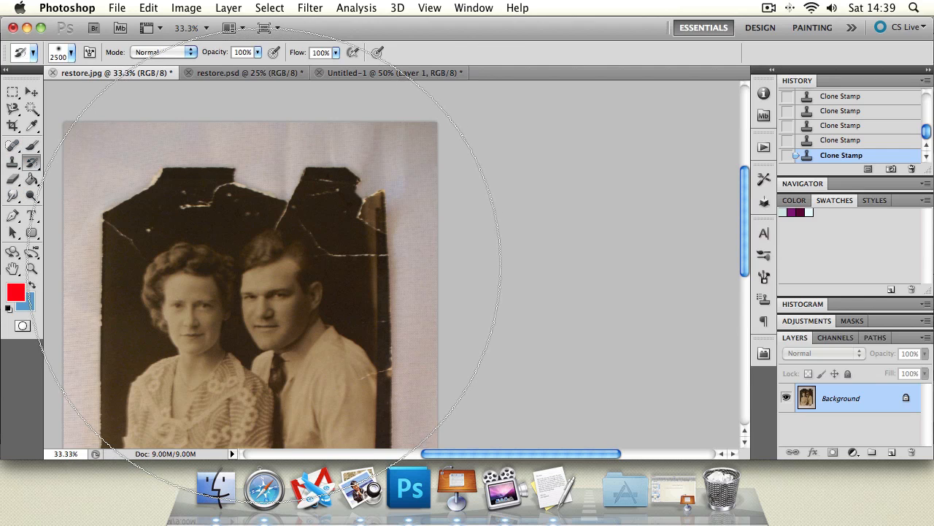
{"action": "left_click", "coordinate": [268, 263]}
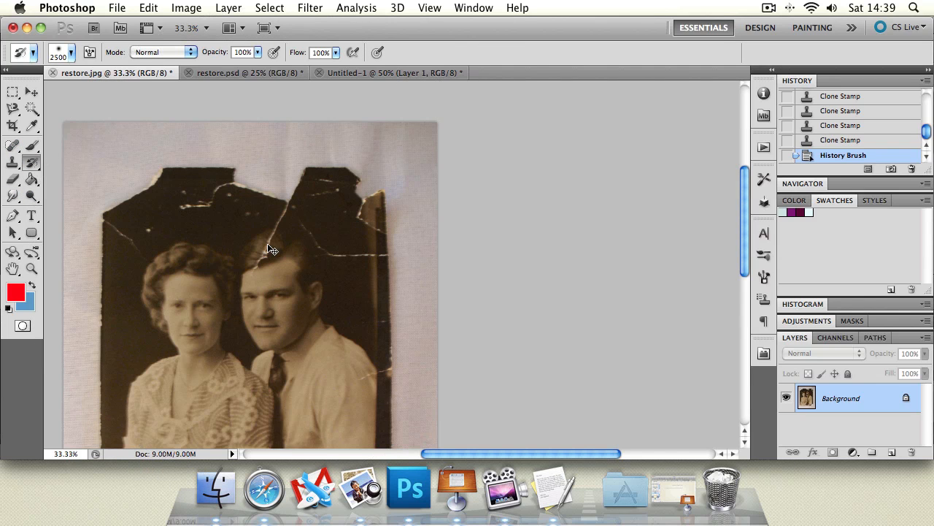
{"action": "left_click", "coordinate": [862, 141]}
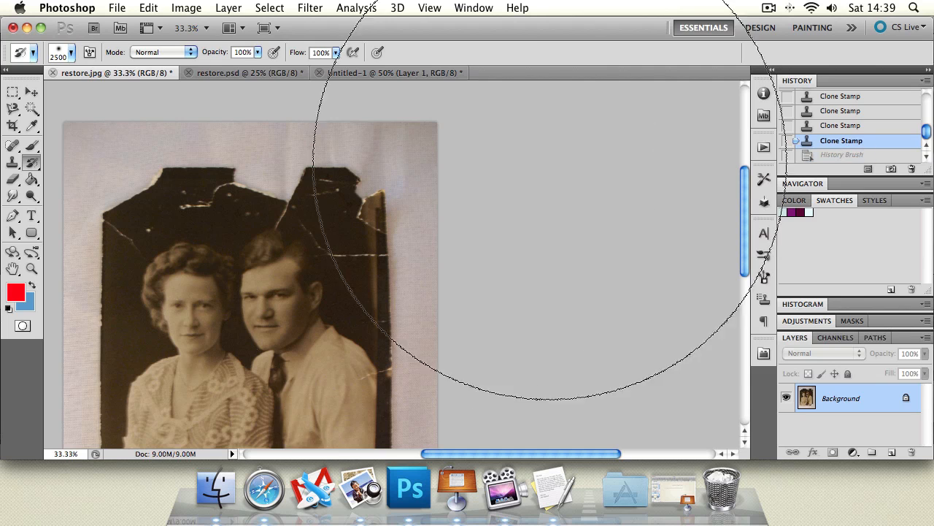
Examine the remaining cracks above the man in restore.jpg and switch to the partly restored restore.psd
{"action": "left_click", "coordinate": [32, 269]}
{"action": "left_click", "coordinate": [299, 308]}
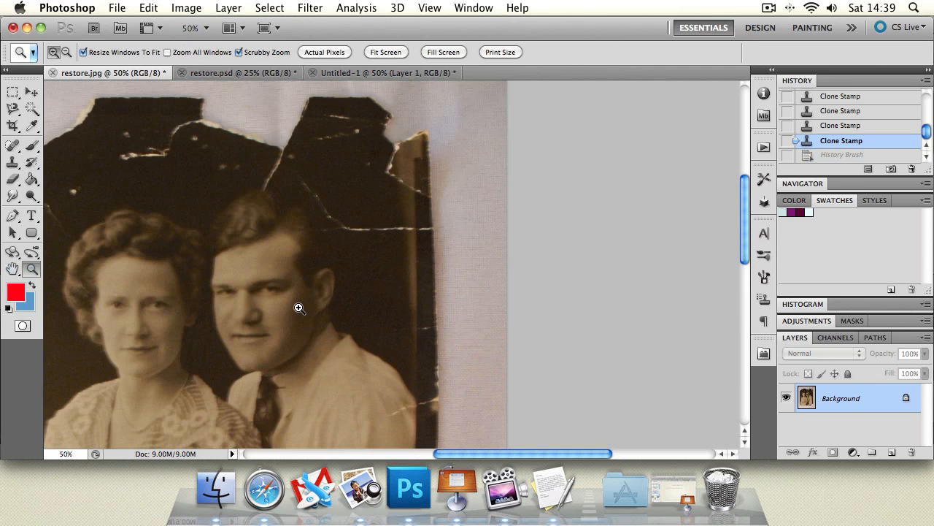
{"action": "left_click", "coordinate": [399, 126]}
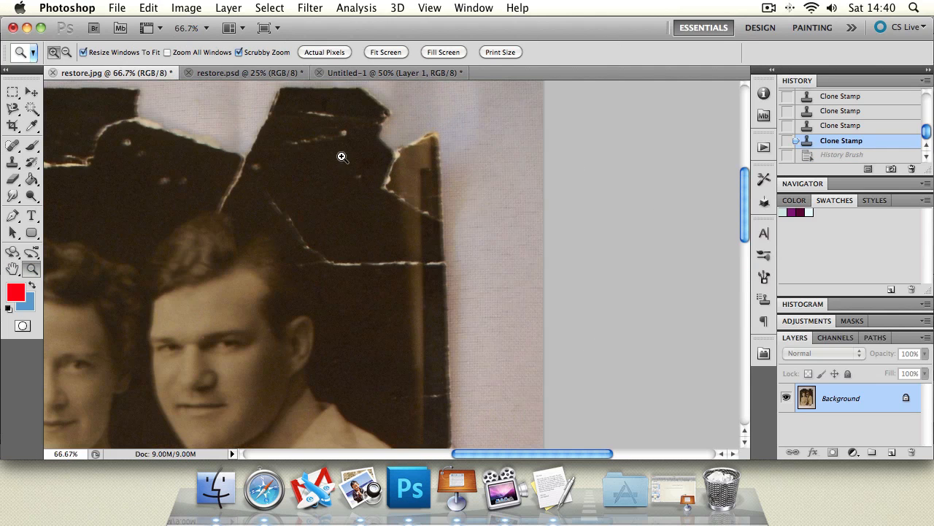
{"action": "left_click", "coordinate": [230, 73]}
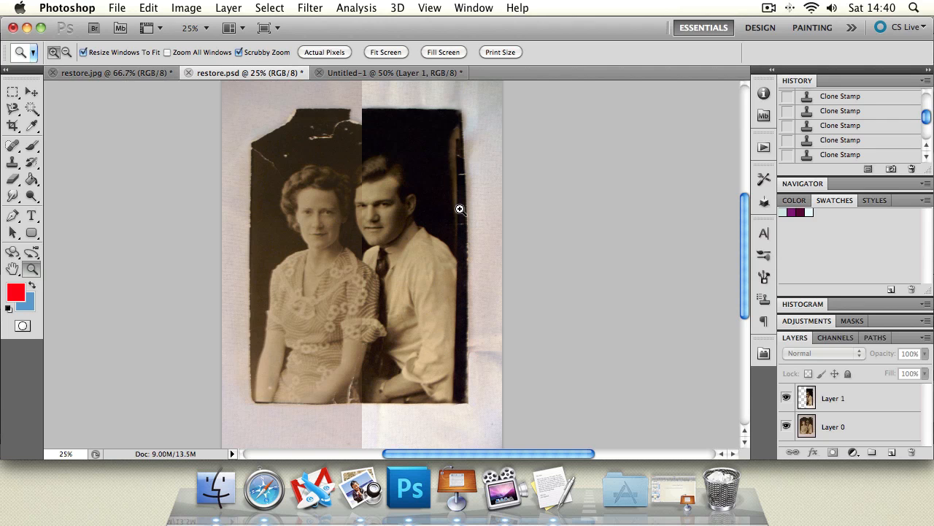
Return to restore.jpg and clone dark background over the crack beside the man's head, using the Clone Stamp tool
{"action": "left_click", "coordinate": [96, 73]}
{"action": "left_click", "coordinate": [12, 268]}
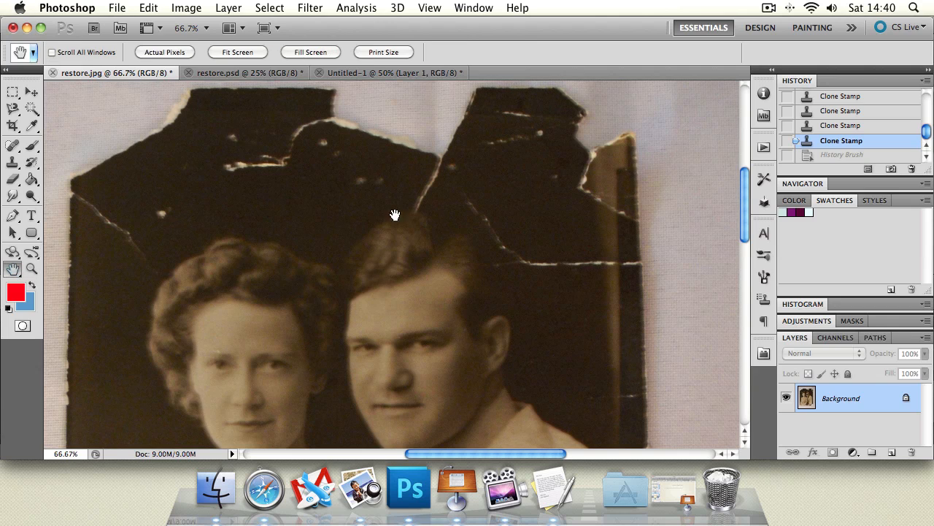
{"action": "left_click_drag", "start_coordinate": [396, 215], "coordinate": [204, 204]}
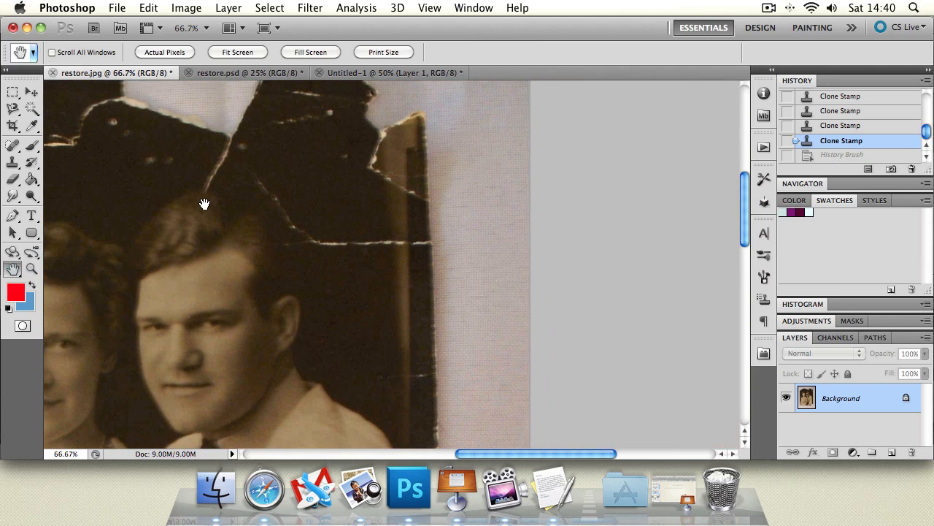
{"action": "left_click", "coordinate": [12, 162]}
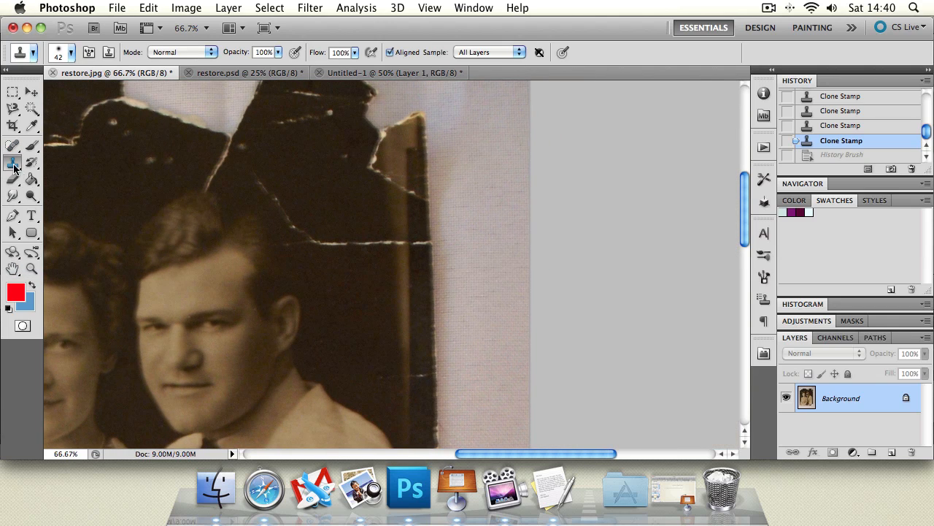
{"action": "left_click", "coordinate": [338, 258]}
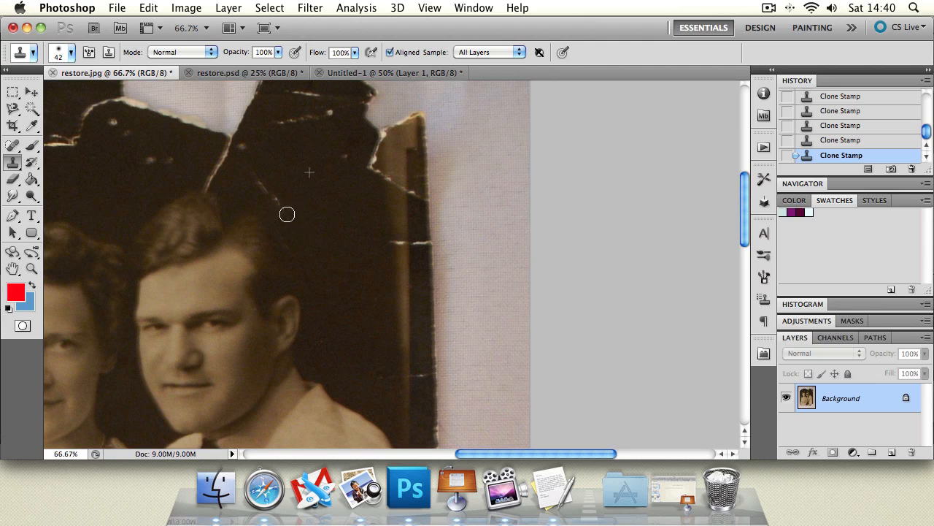
{"action": "left_click_drag", "start_coordinate": [277, 193], "coordinate": [264, 184]}
Clone dark background over the two short cracks near the photo's upper edge, above the man
{"action": "left_click", "coordinate": [12, 269]}
{"action": "left_click_drag", "start_coordinate": [224, 187], "coordinate": [199, 282]}
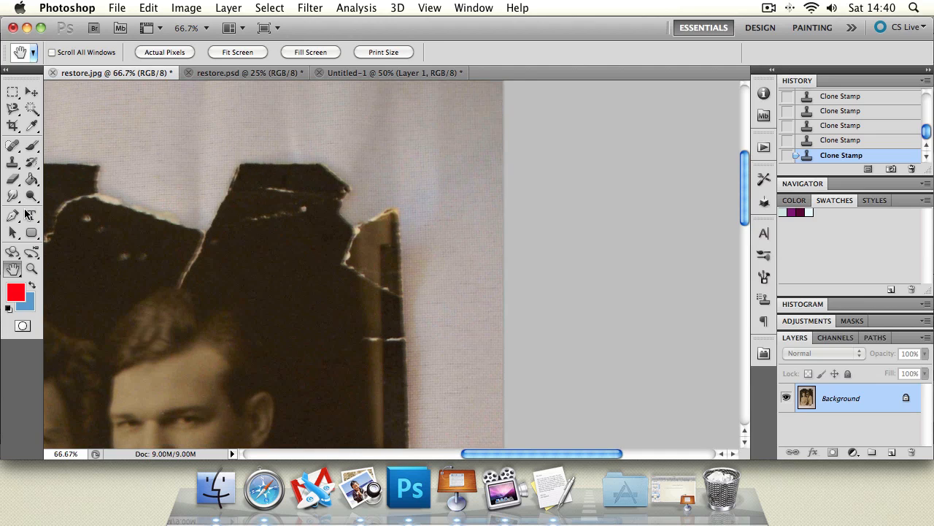
{"action": "left_click", "coordinate": [12, 162]}
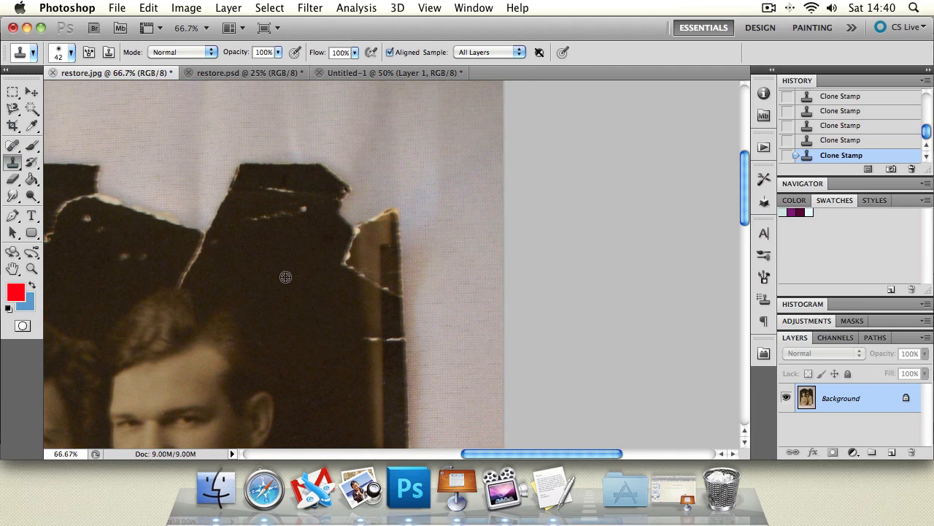
{"action": "left_click_drag", "start_coordinate": [255, 217], "coordinate": [302, 211]}
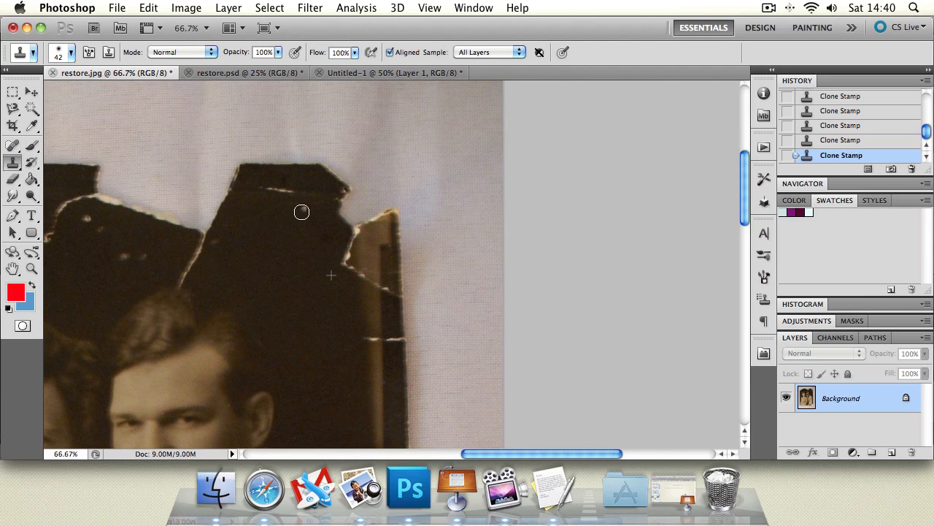
{"action": "left_click", "coordinate": [285, 265], "text": "alt"}
{"action": "left_click_drag", "start_coordinate": [260, 190], "coordinate": [296, 190]}
Rebuild the outline of the torn upper-right corner by cloning the photo's top and right edges until they meet
{"action": "left_click", "coordinate": [12, 269]}
{"action": "left_click_drag", "start_coordinate": [240, 250], "coordinate": [208, 271]}
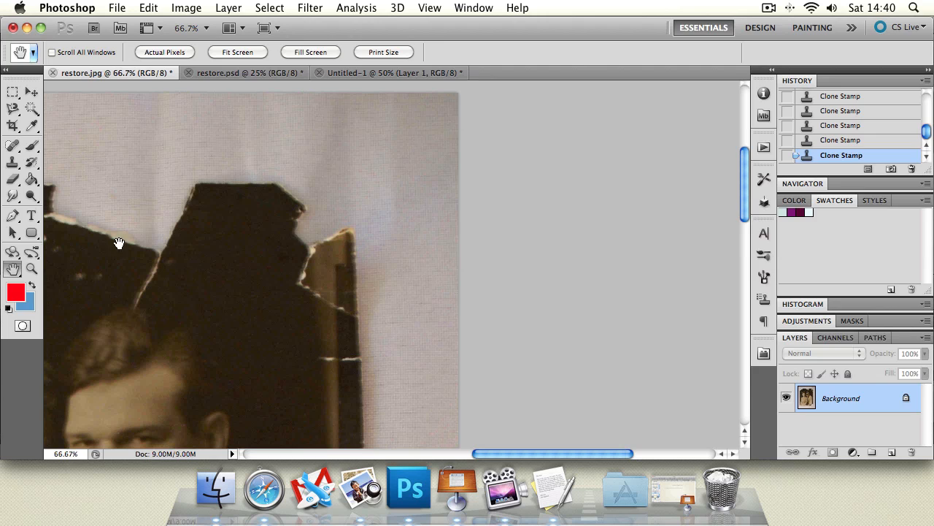
{"action": "left_click", "coordinate": [12, 162]}
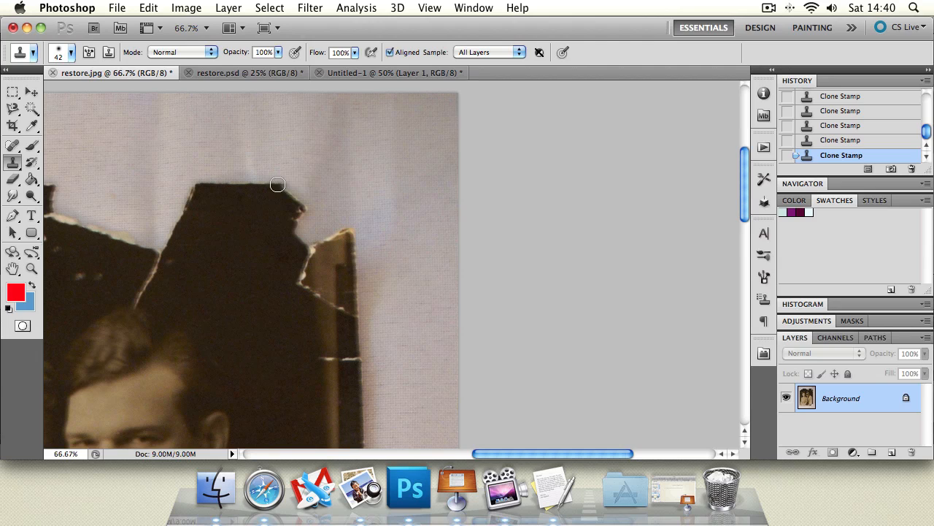
{"action": "left_click_drag", "start_coordinate": [288, 185], "coordinate": [319, 185]}
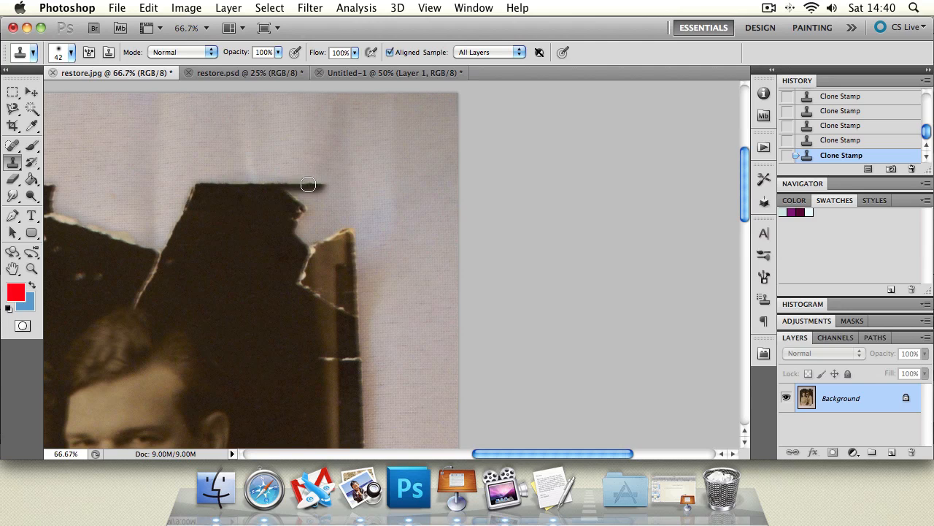
{"action": "left_click", "coordinate": [223, 184], "text": "alt"}
{"action": "mouse_move", "coordinate": [329, 184]}
{"action": "left_mouse_down"}
{"action": "mouse_move", "coordinate": [346, 183]}
{"action": "mouse_move", "coordinate": [333, 184]}
{"action": "left_mouse_up"}
{"action": "left_click_drag", "start_coordinate": [360, 263], "coordinate": [356, 276]}
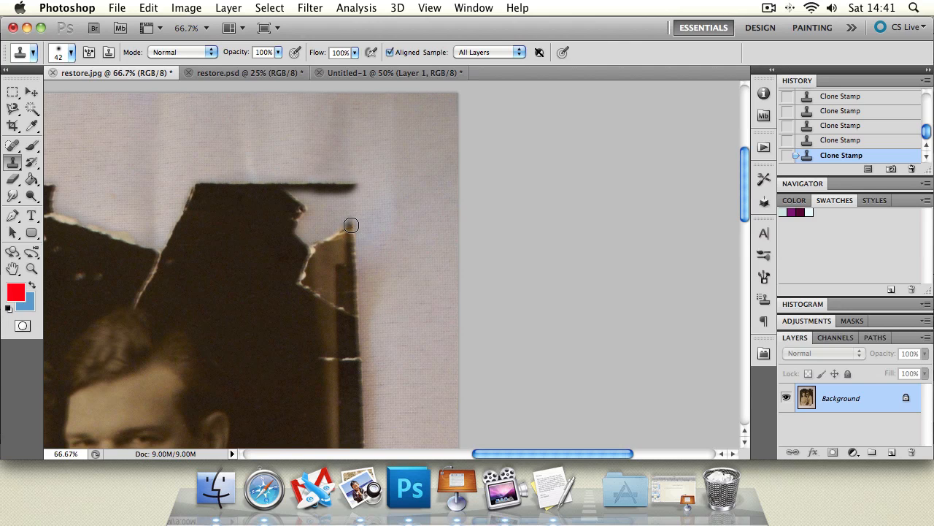
{"action": "left_click_drag", "start_coordinate": [353, 223], "coordinate": [355, 192]}
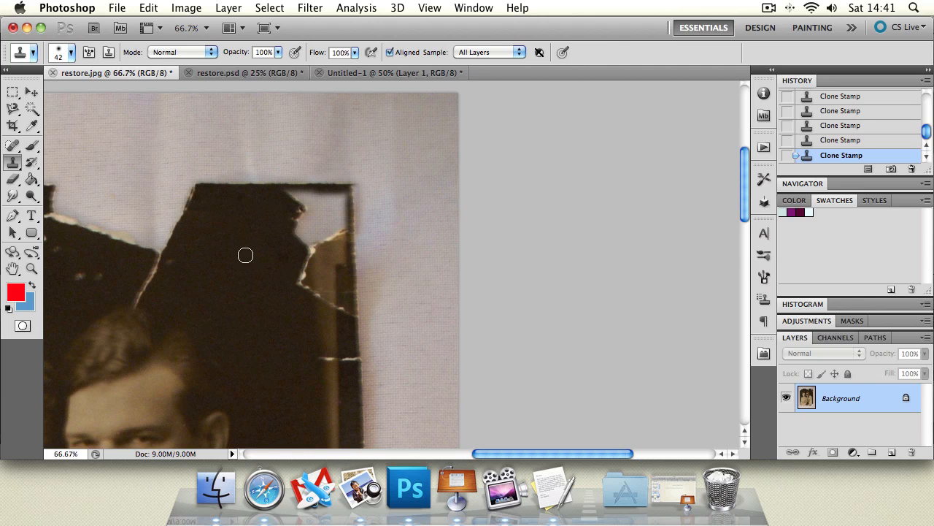
Fill the gap inside the rebuilt corner with cloned dark background, down towards the pale tear
{"action": "left_click", "coordinate": [12, 268]}
{"action": "left_click_drag", "start_coordinate": [238, 238], "coordinate": [217, 240]}
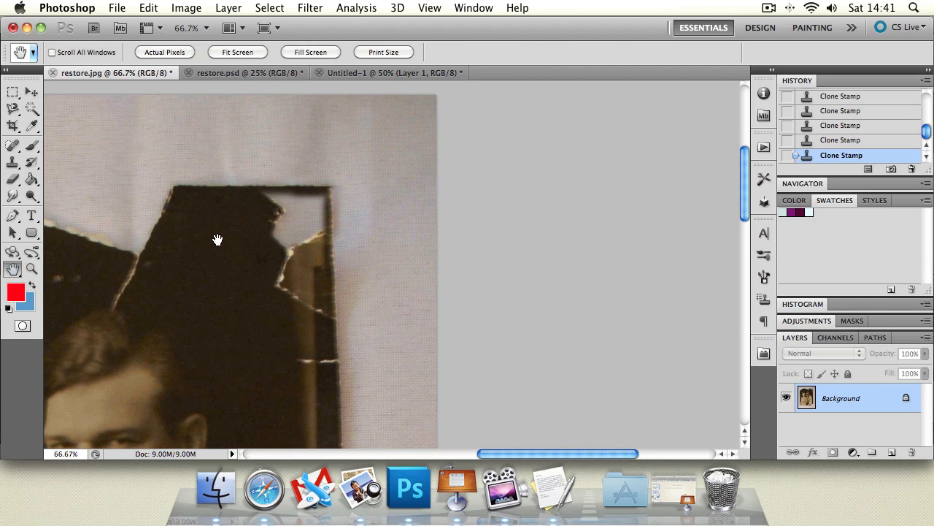
{"action": "left_click", "coordinate": [31, 269]}
{"action": "left_click", "coordinate": [299, 227]}
{"action": "left_click", "coordinate": [302, 230]}
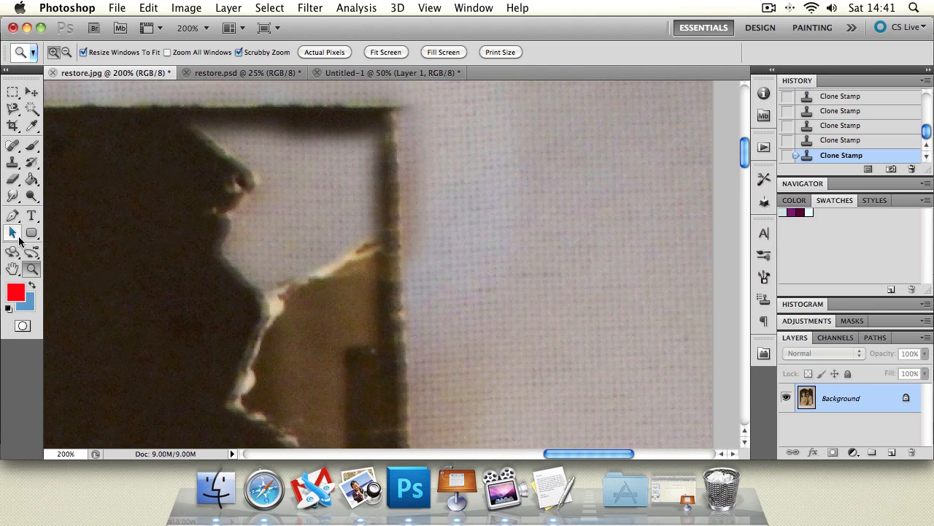
{"action": "left_click", "coordinate": [13, 162]}
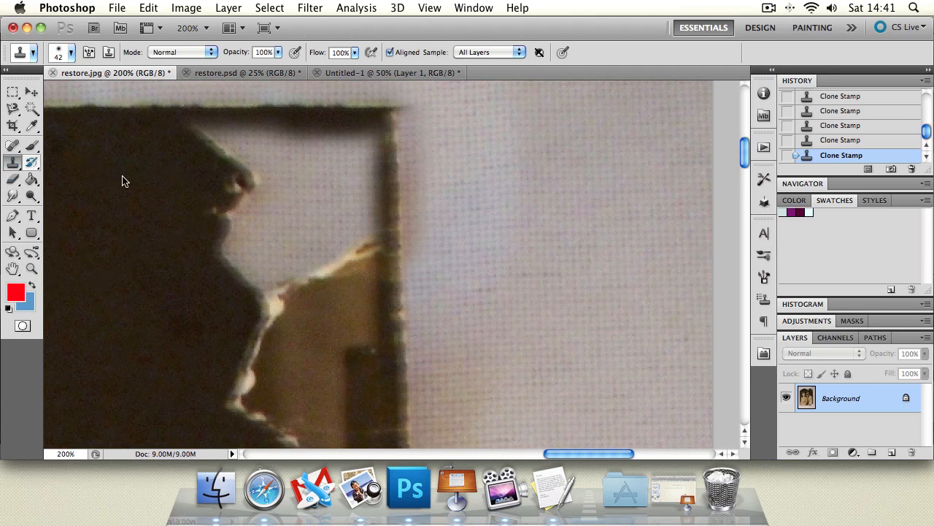
{"action": "left_click", "coordinate": [111, 324], "text": "alt"}
{"action": "mouse_move", "coordinate": [204, 273]}
{"action": "left_mouse_down"}
{"action": "mouse_move", "coordinate": [231, 196]}
{"action": "mouse_move", "coordinate": [238, 138]}
{"action": "mouse_move", "coordinate": [176, 142]}
{"action": "mouse_move", "coordinate": [317, 148]}
{"action": "mouse_move", "coordinate": [297, 175]}
{"action": "mouse_move", "coordinate": [341, 143]}
{"action": "mouse_move", "coordinate": [361, 167]}
{"action": "mouse_move", "coordinate": [292, 173]}
{"action": "mouse_move", "coordinate": [338, 208]}
{"action": "mouse_move", "coordinate": [258, 246]}
{"action": "left_mouse_up"}
{"action": "left_click", "coordinate": [180, 213], "text": "alt"}
Clone over the tear along the lower-left side of the brown strip, undoing the last unwanted stroke
{"action": "key", "text": "h"}
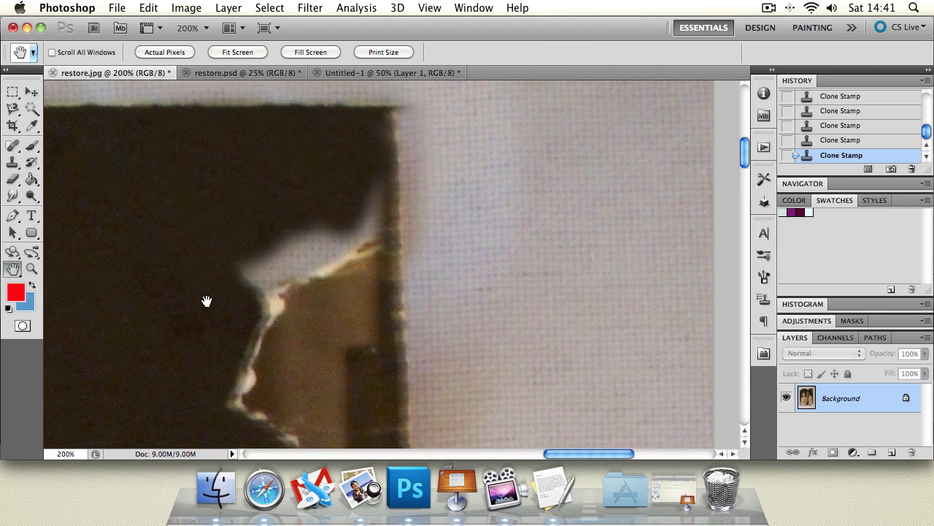
{"action": "left_click_drag", "start_coordinate": [206, 301], "coordinate": [139, 237]}
{"action": "left_click", "coordinate": [13, 162]}
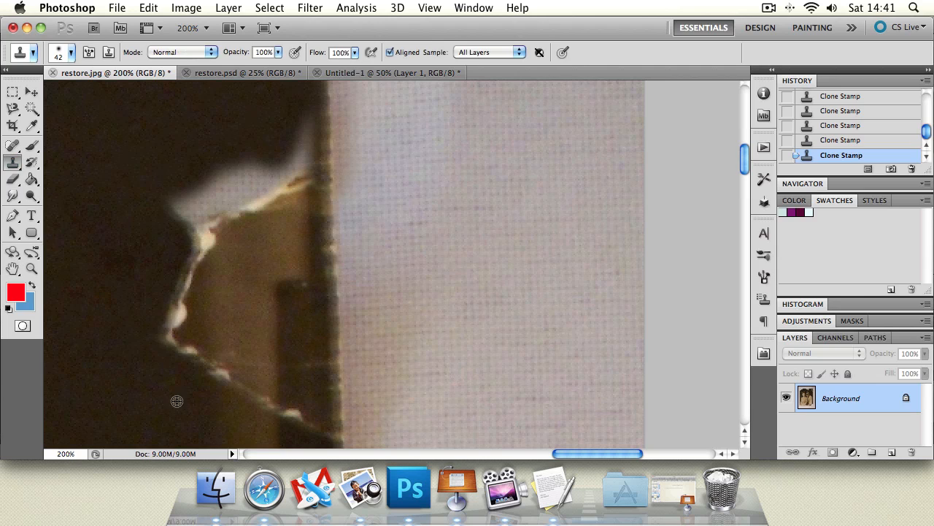
{"action": "left_click", "coordinate": [212, 320], "text": "alt"}
{"action": "mouse_move", "coordinate": [203, 355]}
{"action": "left_mouse_down"}
{"action": "mouse_move", "coordinate": [212, 332]}
{"action": "mouse_move", "coordinate": [224, 354]}
{"action": "left_mouse_up"}
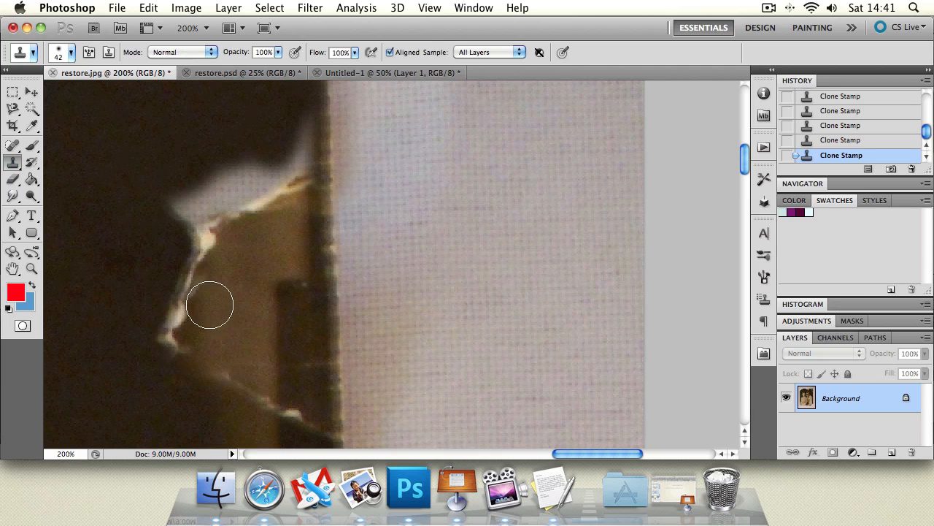
{"action": "left_click", "coordinate": [131, 269], "text": "alt"}
{"action": "mouse_move", "coordinate": [167, 302]}
{"action": "left_mouse_down"}
{"action": "mouse_move", "coordinate": [165, 346]}
{"action": "mouse_move", "coordinate": [160, 319]}
{"action": "left_mouse_up"}
{"action": "left_click", "coordinate": [100, 268], "text": "alt"}
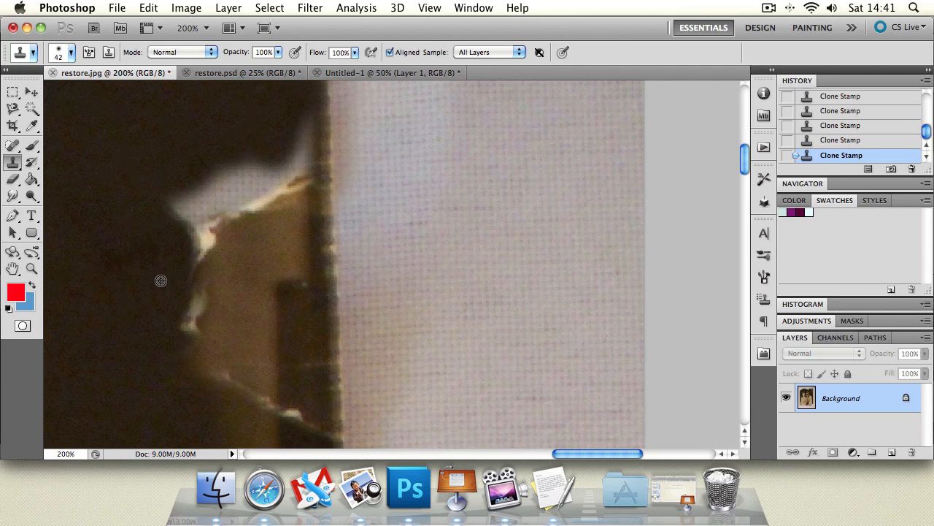
{"action": "key", "text": "super+z"}
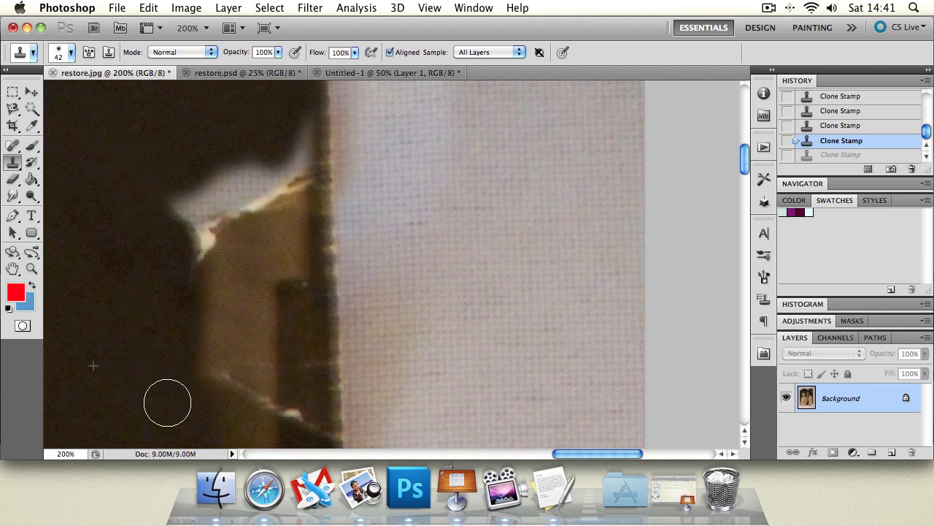
Clone brown and dark tones over the remaining pale tear at the upper end of the brown strip
{"action": "left_click", "coordinate": [234, 252]}
{"action": "mouse_move", "coordinate": [228, 256]}
{"action": "left_mouse_down"}
{"action": "mouse_move", "coordinate": [226, 188]}
{"action": "mouse_move", "coordinate": [241, 264]}
{"action": "mouse_move", "coordinate": [227, 176]}
{"action": "mouse_move", "coordinate": [265, 197]}
{"action": "mouse_move", "coordinate": [255, 139]}
{"action": "mouse_move", "coordinate": [227, 152]}
{"action": "mouse_move", "coordinate": [217, 190]}
{"action": "left_mouse_up"}
{"action": "left_click", "coordinate": [247, 274], "text": "alt"}
{"action": "left_click", "coordinate": [235, 266], "text": "alt"}
{"action": "left_click", "coordinate": [243, 238], "text": "alt"}
{"action": "left_click", "coordinate": [107, 183], "text": "alt"}
{"action": "mouse_move", "coordinate": [153, 164]}
{"action": "left_mouse_down"}
{"action": "mouse_move", "coordinate": [170, 181]}
{"action": "mouse_move", "coordinate": [181, 261]}
{"action": "left_mouse_up"}
Clone over the diagonal crack crossing the brown strip and the dark border beside it
{"action": "left_click", "coordinate": [12, 269]}
{"action": "left_click_drag", "start_coordinate": [213, 334], "coordinate": [142, 190]}
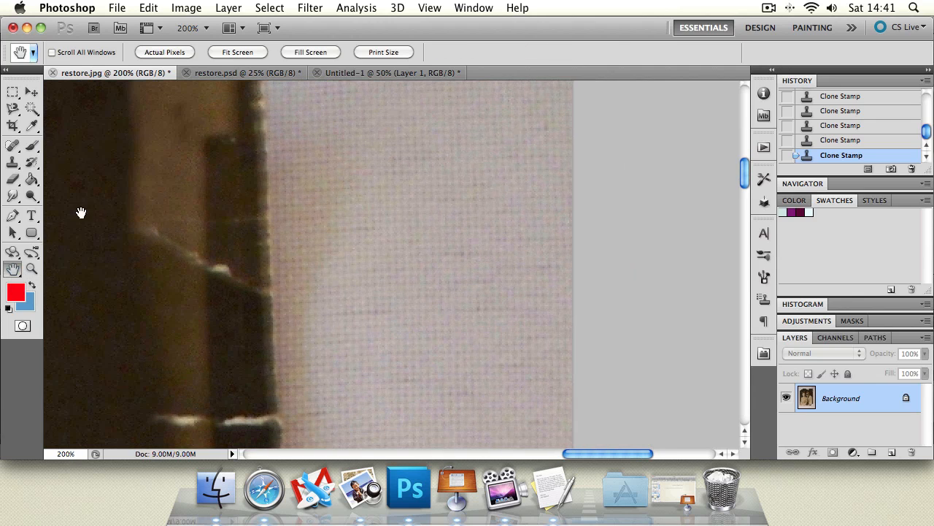
{"action": "left_click", "coordinate": [12, 162]}
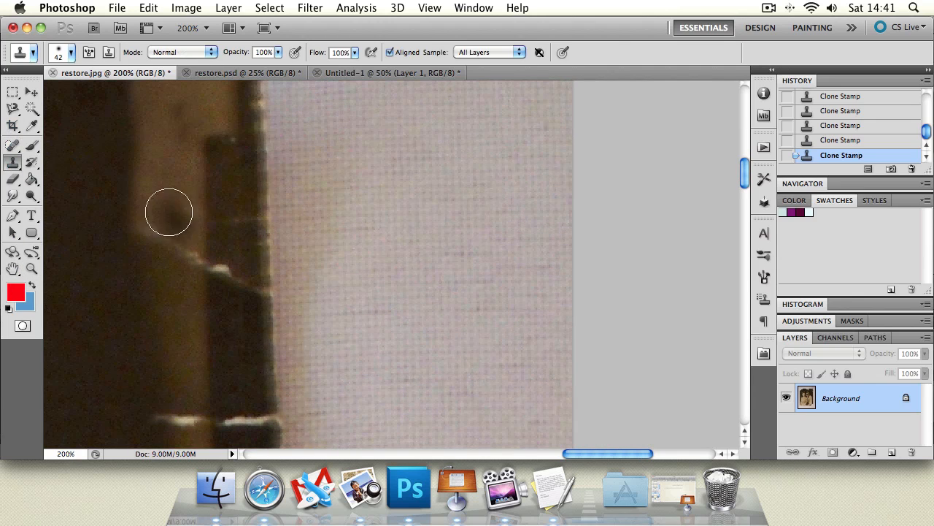
{"action": "left_click", "coordinate": [168, 194], "text": "alt"}
{"action": "mouse_move", "coordinate": [162, 222]}
{"action": "left_mouse_down"}
{"action": "mouse_move", "coordinate": [170, 284]}
{"action": "mouse_move", "coordinate": [175, 219]}
{"action": "mouse_move", "coordinate": [171, 323]}
{"action": "mouse_move", "coordinate": [226, 198]}
{"action": "mouse_move", "coordinate": [226, 271]}
{"action": "left_mouse_up"}
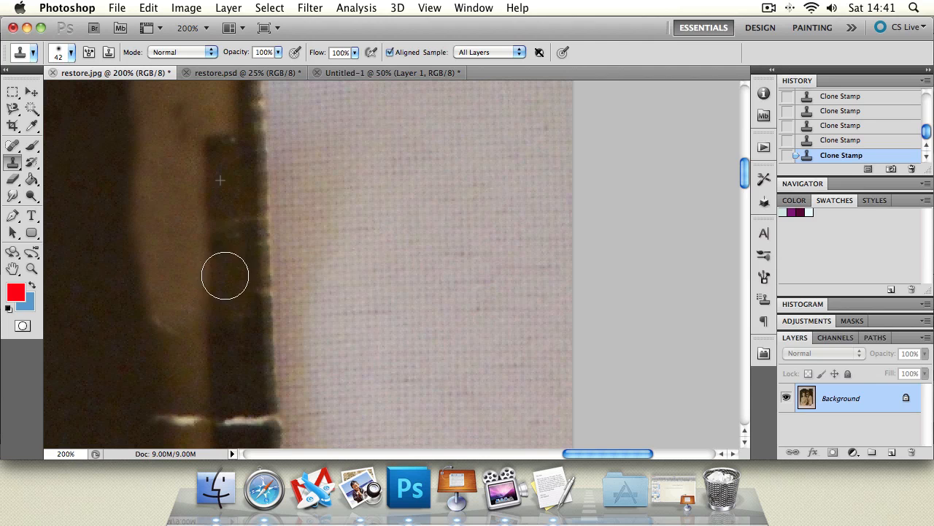
Clone over the horizontal crack across the lower brown strip and dark border, undoing the unwanted stroke
{"action": "left_click", "coordinate": [32, 269]}
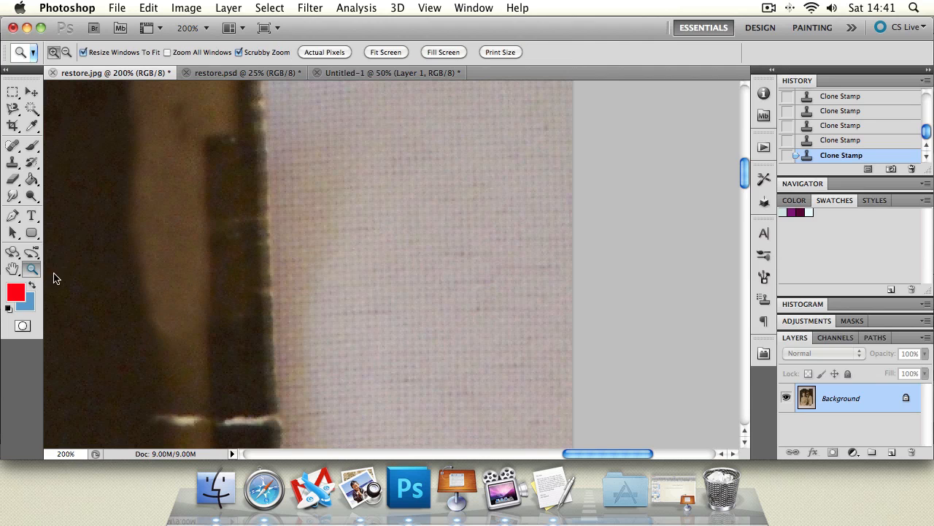
{"action": "left_click", "coordinate": [178, 279], "text": "alt"}
{"action": "left_click", "coordinate": [178, 278], "text": "alt"}
{"action": "left_click", "coordinate": [179, 278], "text": "alt"}
{"action": "left_click", "coordinate": [182, 296]}
{"action": "left_click", "coordinate": [182, 296]}
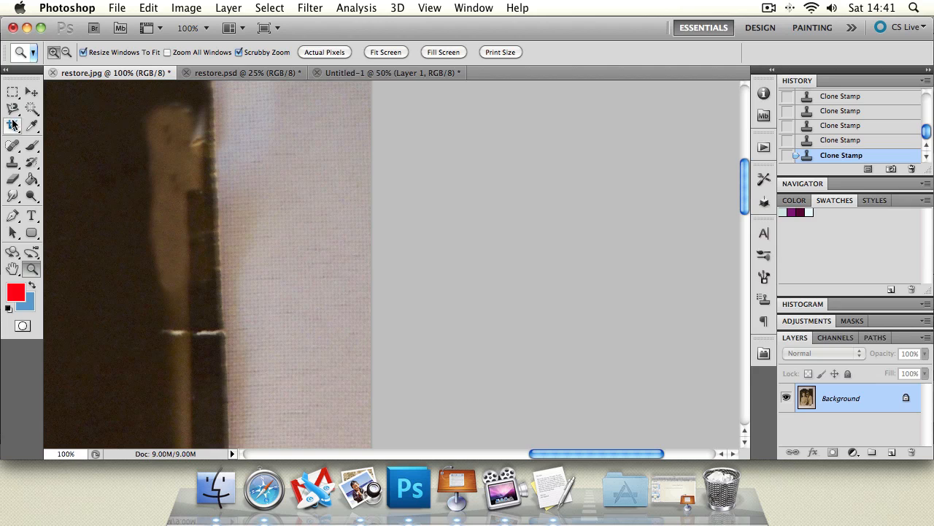
{"action": "left_click", "coordinate": [12, 162]}
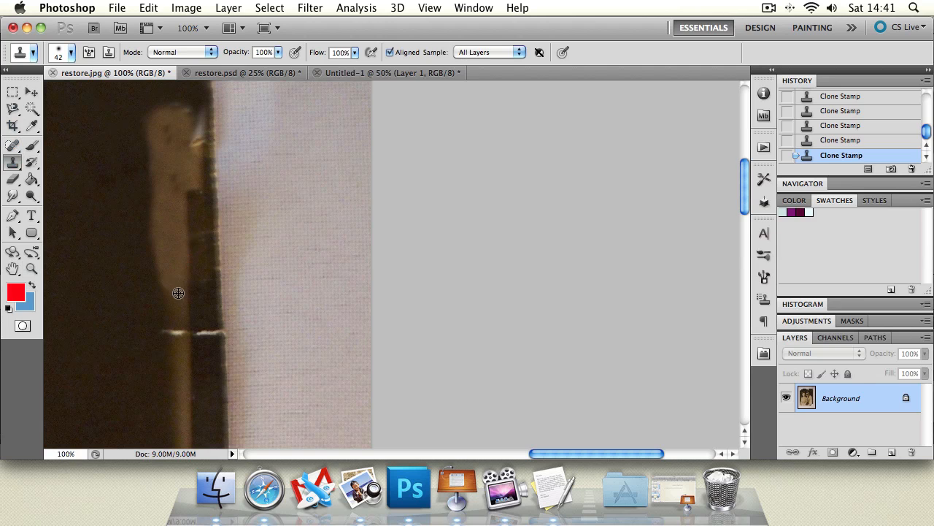
{"action": "left_click_drag", "start_coordinate": [178, 314], "coordinate": [178, 329]}
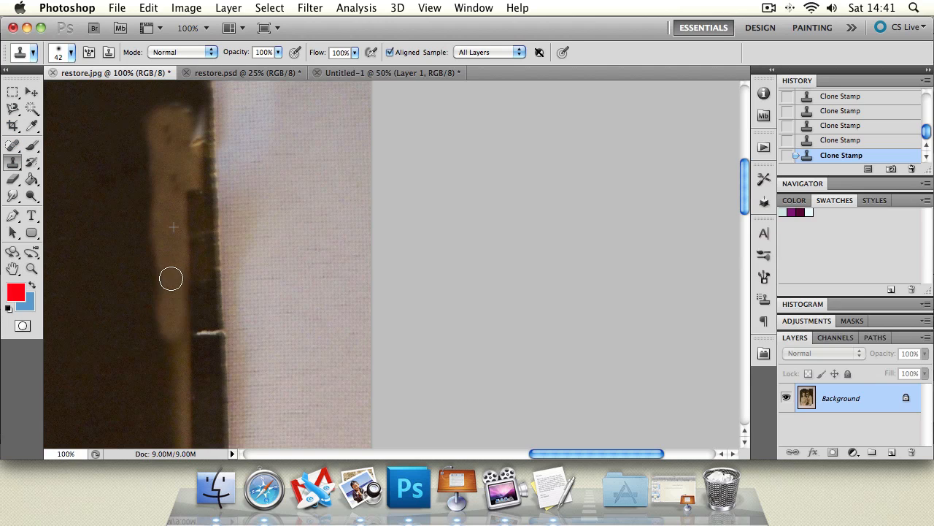
{"action": "key", "text": "super+z"}
{"action": "left_click_drag", "start_coordinate": [206, 320], "coordinate": [204, 333]}
Clone brown strip texture over the leftover pale patch near the photo's upper-right corner, undoing a misplaced stroke
{"action": "left_click", "coordinate": [31, 270]}
{"action": "left_click", "coordinate": [154, 227], "text": "alt"}
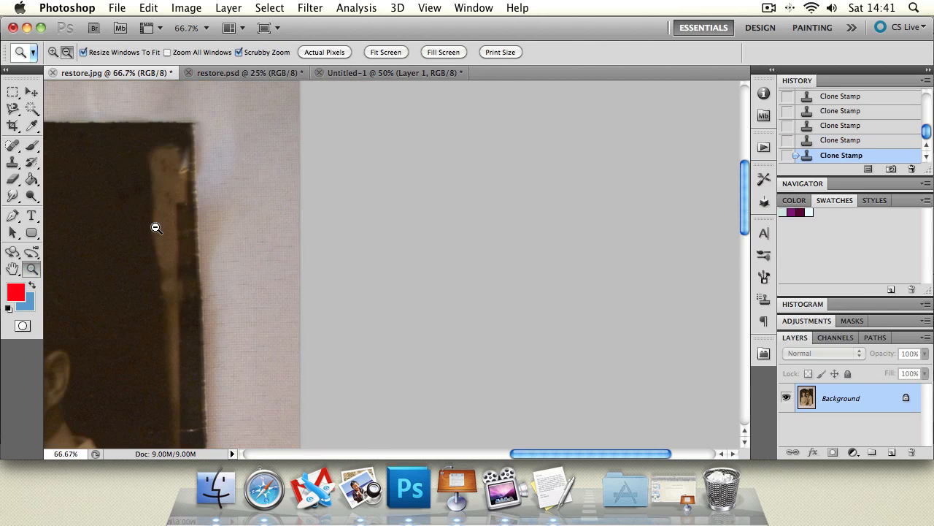
{"action": "left_click", "coordinate": [155, 227], "text": "alt"}
{"action": "left_click", "coordinate": [155, 227], "text": "alt"}
{"action": "left_click", "coordinate": [165, 219]}
{"action": "left_click", "coordinate": [165, 211]}
{"action": "left_click", "coordinate": [164, 195]}
{"action": "left_click", "coordinate": [159, 187]}
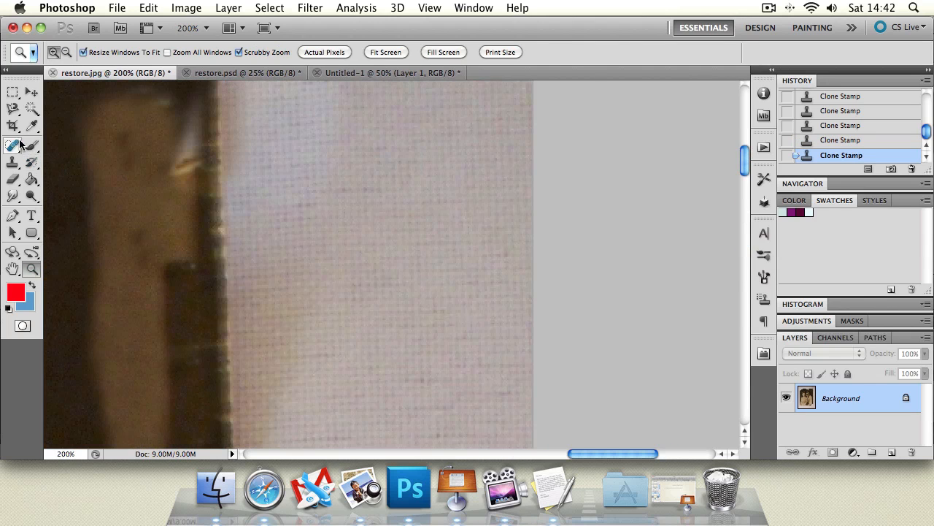
{"action": "key", "text": "h"}
{"action": "left_click_drag", "start_coordinate": [125, 178], "coordinate": [135, 309]}
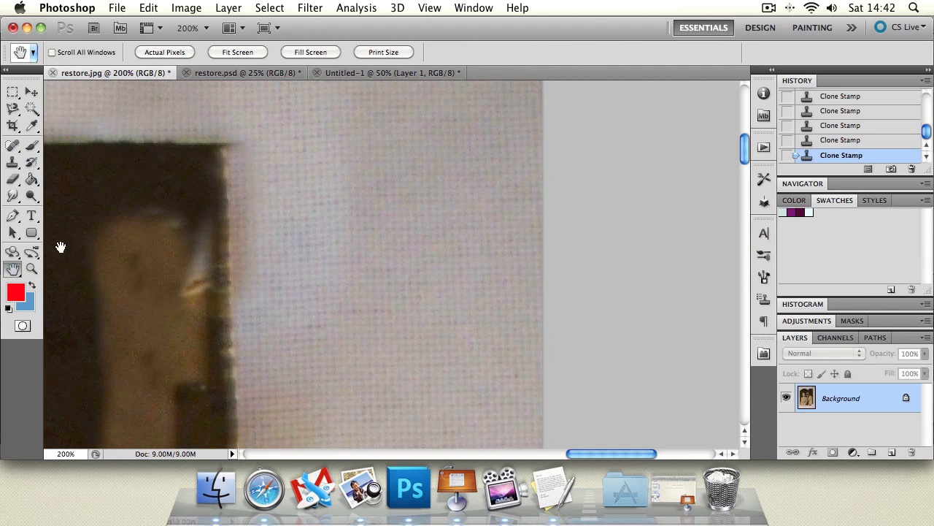
{"action": "left_click", "coordinate": [12, 162]}
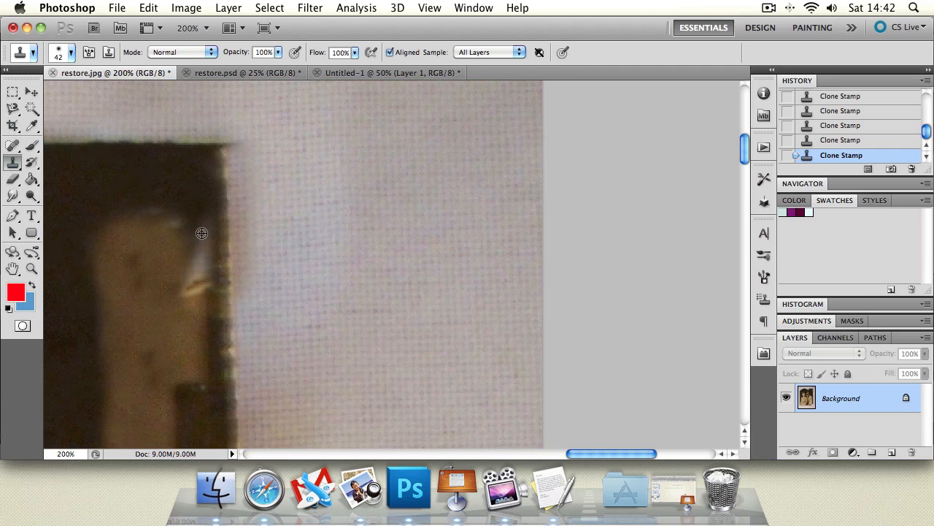
{"action": "left_click", "coordinate": [165, 256], "text": "alt"}
{"action": "mouse_move", "coordinate": [210, 271]}
{"action": "left_mouse_down"}
{"action": "mouse_move", "coordinate": [169, 255]}
{"action": "mouse_move", "coordinate": [199, 283]}
{"action": "mouse_move", "coordinate": [201, 262]}
{"action": "left_mouse_up"}
{"action": "key", "text": "super+z"}
{"action": "left_click", "coordinate": [168, 249], "text": "alt"}
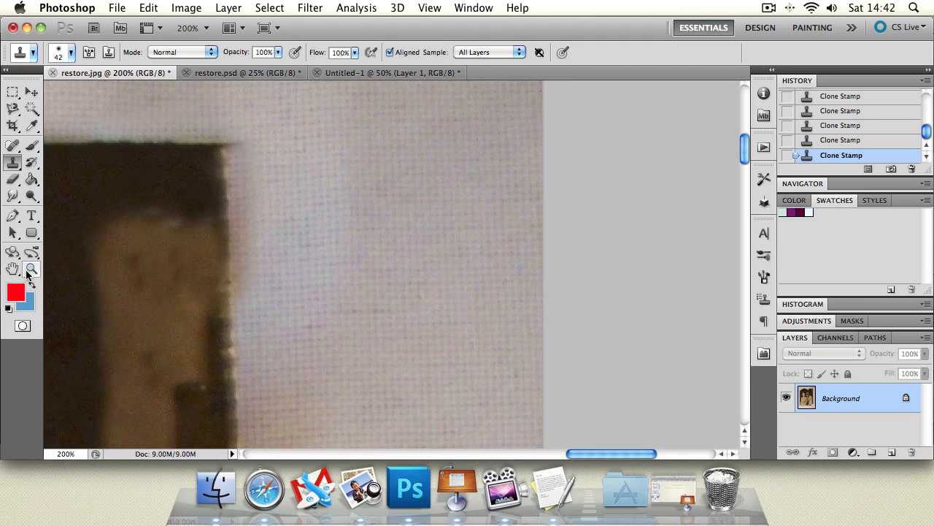
Examine the whole photo for the result of the corner repair and the damage still left
{"action": "left_click", "coordinate": [32, 269]}
{"action": "left_click", "coordinate": [149, 267], "text": "alt"}
{"action": "left_click", "coordinate": [148, 268], "text": "alt"}
{"action": "left_click", "coordinate": [148, 269], "text": "alt"}
{"action": "left_click", "coordinate": [149, 270], "text": "alt"}
{"action": "left_click", "coordinate": [160, 308], "text": "alt"}
{"action": "left_click", "coordinate": [160, 308], "text": "alt"}
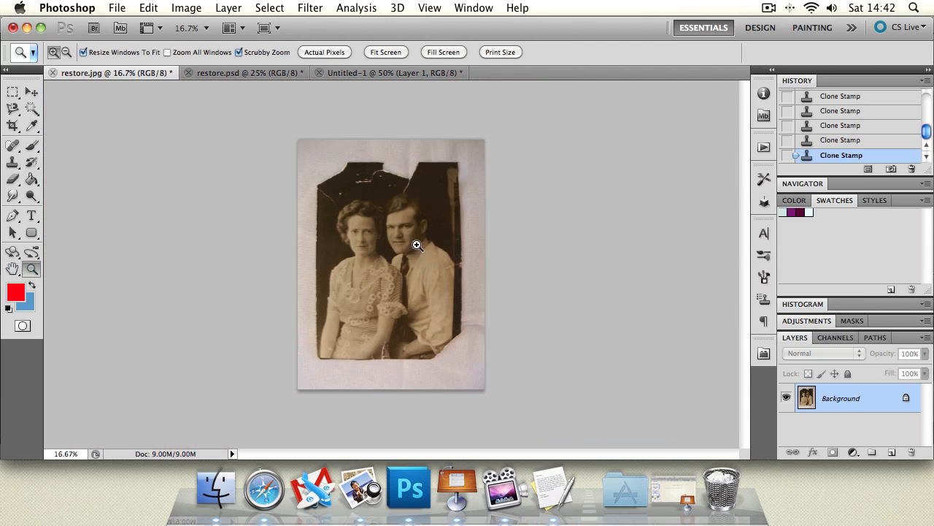
{"action": "left_click", "coordinate": [448, 211]}
{"action": "left_click", "coordinate": [12, 269]}
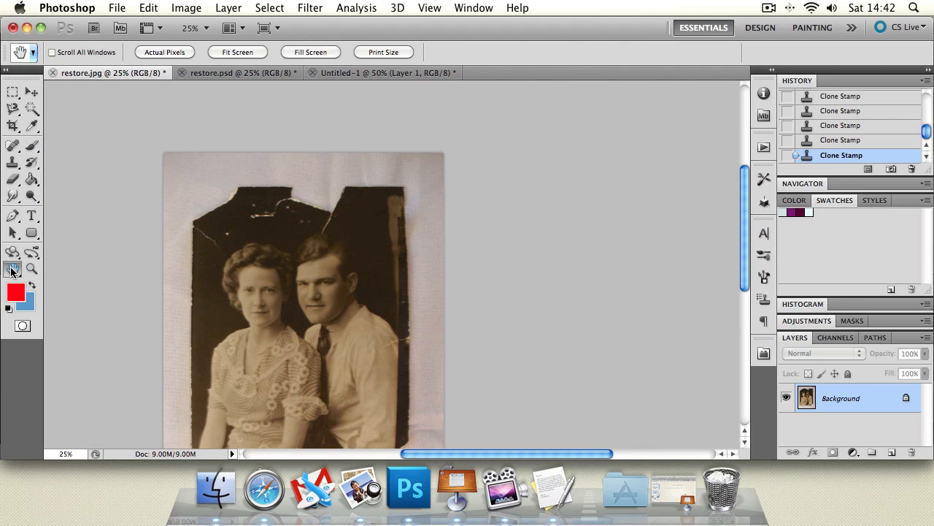
{"action": "left_click_drag", "start_coordinate": [348, 311], "coordinate": [232, 228]}
{"action": "left_click", "coordinate": [32, 269]}
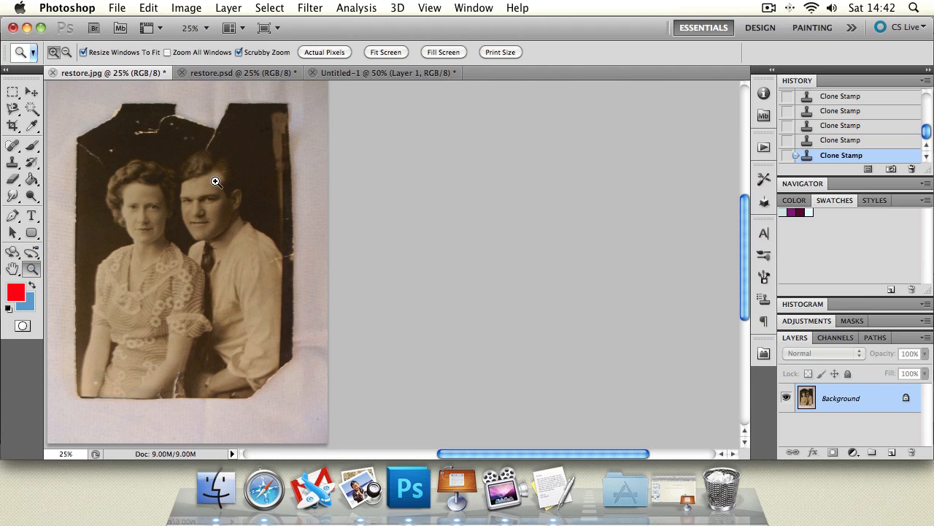
Examine the repaired upper-right corner up close and the remaining damage across the whole photo
{"action": "left_click", "coordinate": [313, 100]}
{"action": "left_click", "coordinate": [308, 100]}
{"action": "left_click", "coordinate": [309, 100]}
{"action": "left_click", "coordinate": [309, 100]}
{"action": "left_click", "coordinate": [12, 269]}
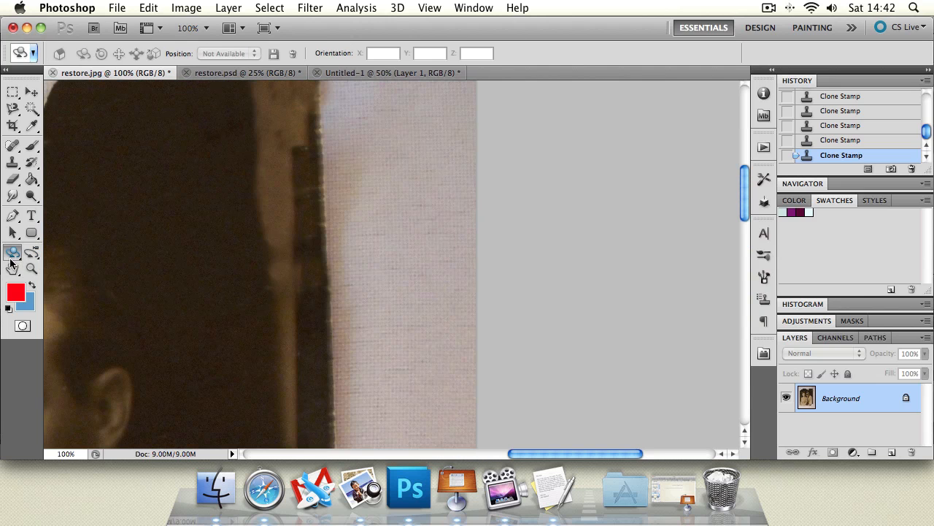
{"action": "left_click_drag", "start_coordinate": [187, 183], "coordinate": [116, 288]}
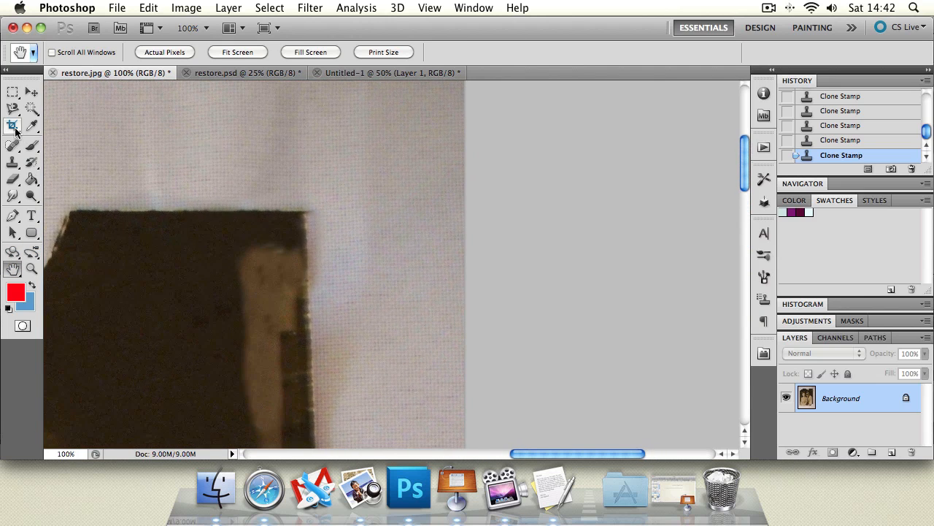
{"action": "left_click", "coordinate": [13, 162]}
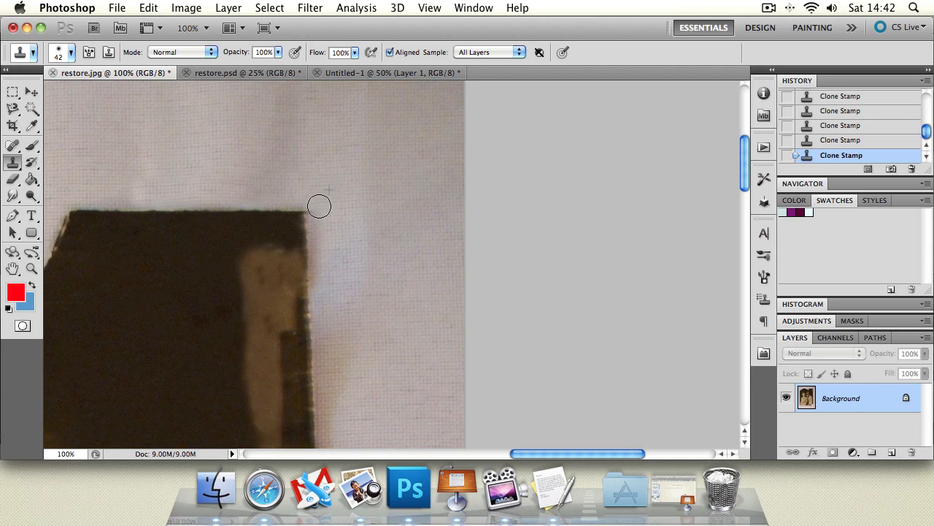
{"action": "left_click", "coordinate": [32, 269]}
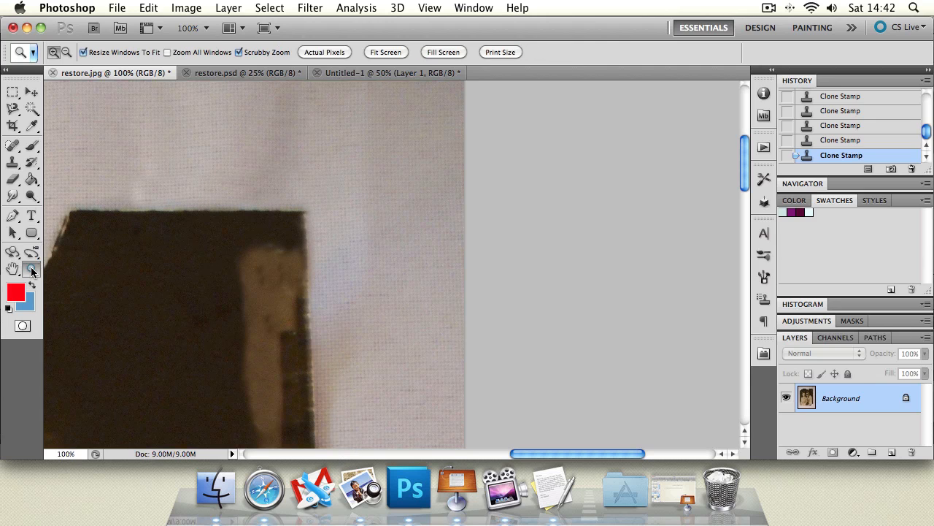
{"action": "key", "text": "super+minus"}
{"action": "key", "text": "super+minus"}
{"action": "key", "text": "super+minus"}
{"action": "key", "text": "super+minus"}
{"action": "key", "text": "super+minus"}
{"action": "left_click", "coordinate": [423, 257]}
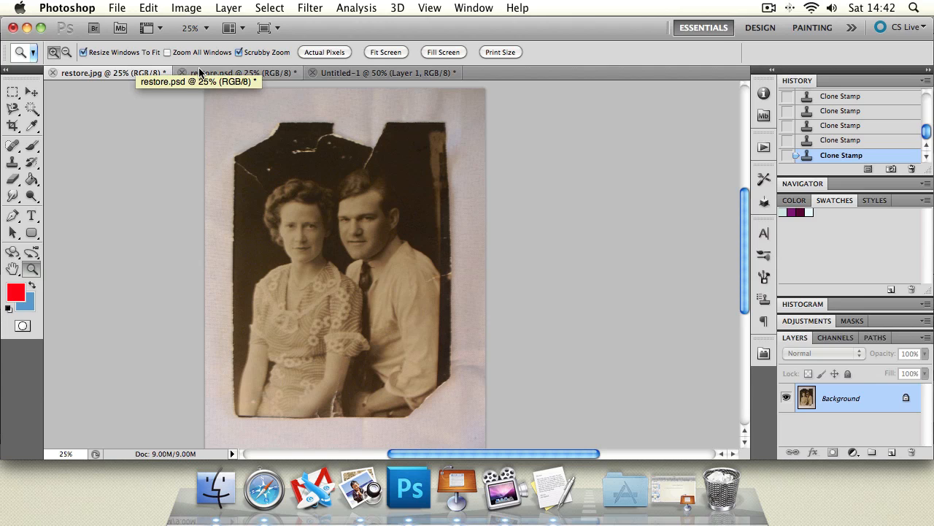
Switch from the Clone Stamp to the Pattern Stamp tool
{"action": "left_click", "coordinate": [12, 163]}
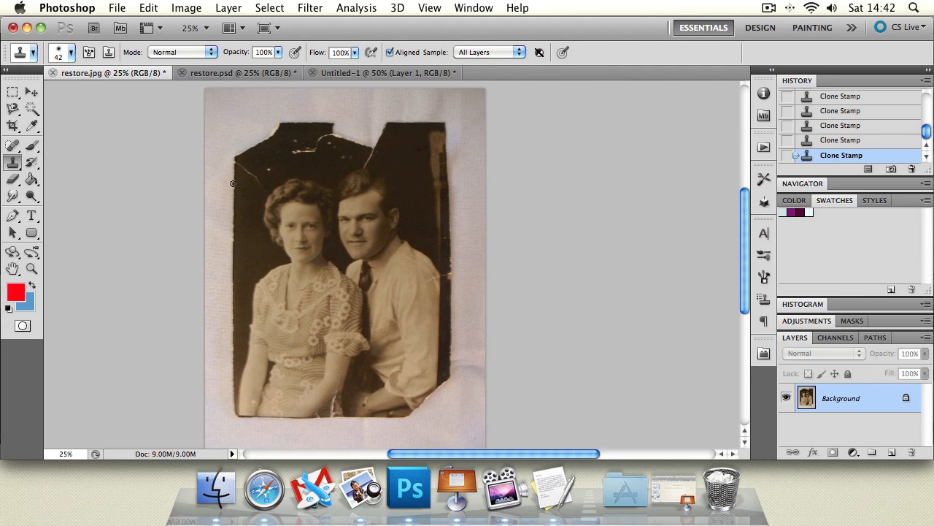
{"action": "left_click", "coordinate": [70, 54]}
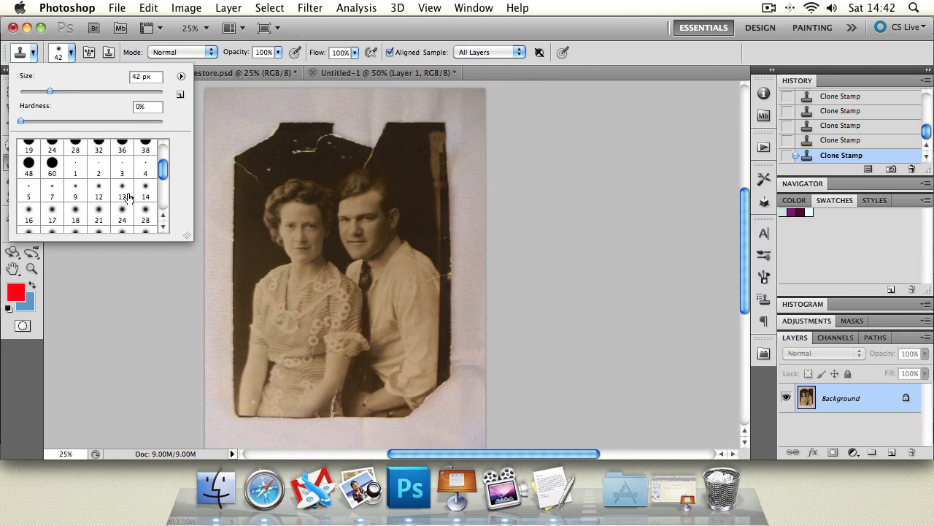
{"action": "left_click", "coordinate": [140, 289]}
{"action": "left_click", "coordinate": [31, 269]}
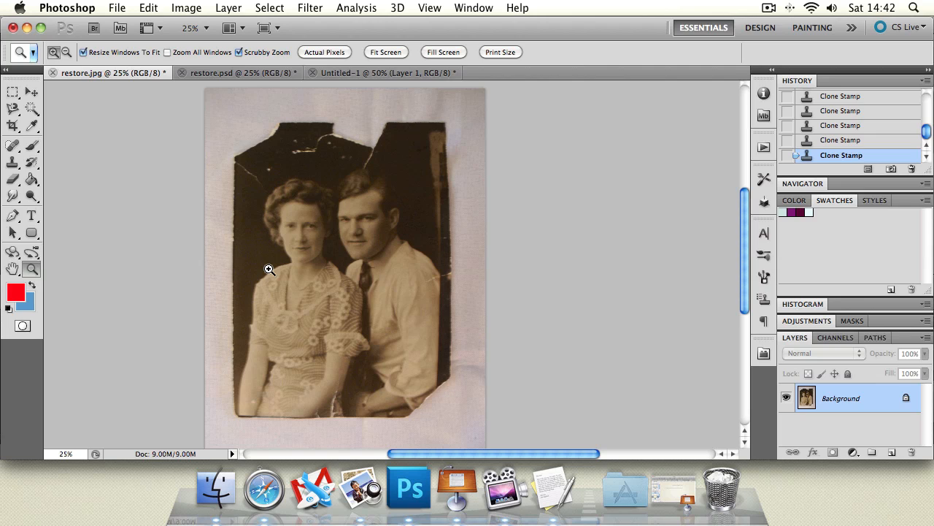
{"action": "left_click", "coordinate": [12, 162]}
{"action": "left_click", "coordinate": [33, 174]}
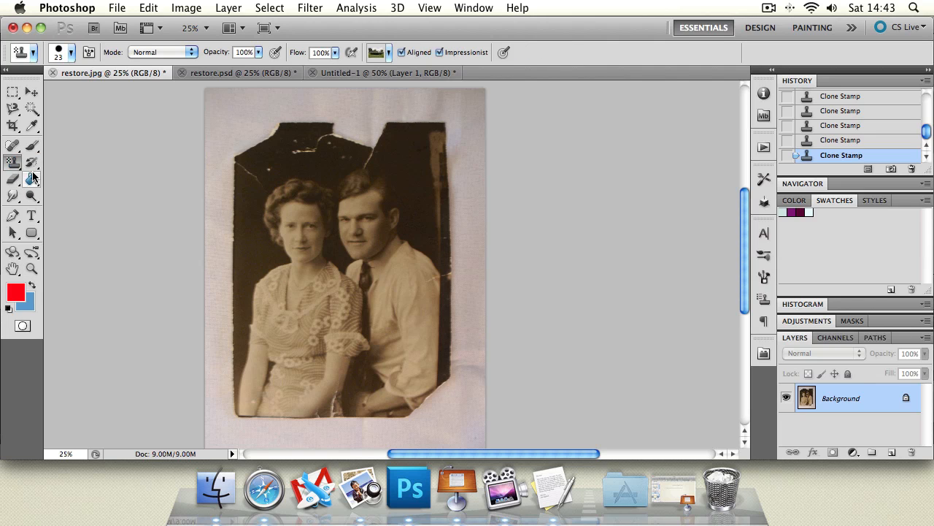
{"action": "key", "text": "shift+s"}
{"action": "key", "text": "shift+s"}
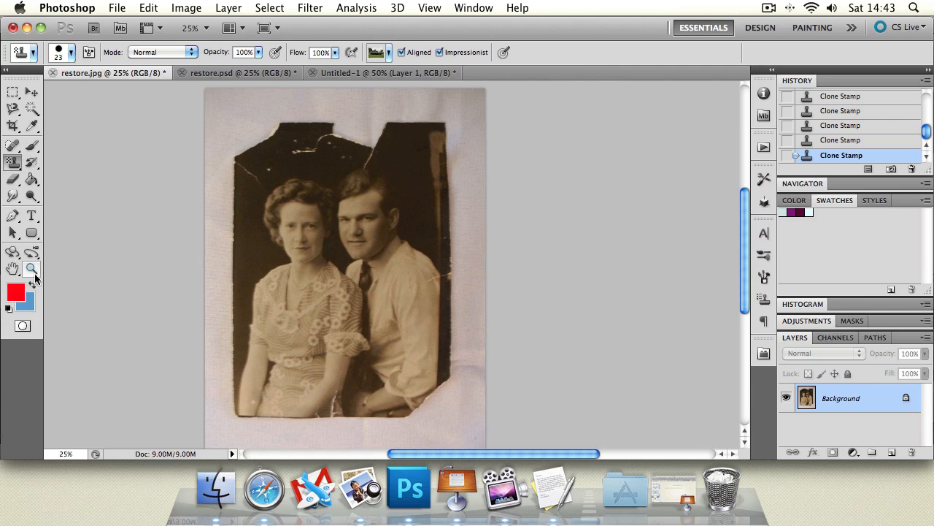
Apply the Pattern Stamp once just beyond the photo's right edge with the 23 px brush
{"action": "left_click", "coordinate": [32, 270]}
{"action": "left_click", "coordinate": [485, 194]}
{"action": "left_click", "coordinate": [438, 205]}
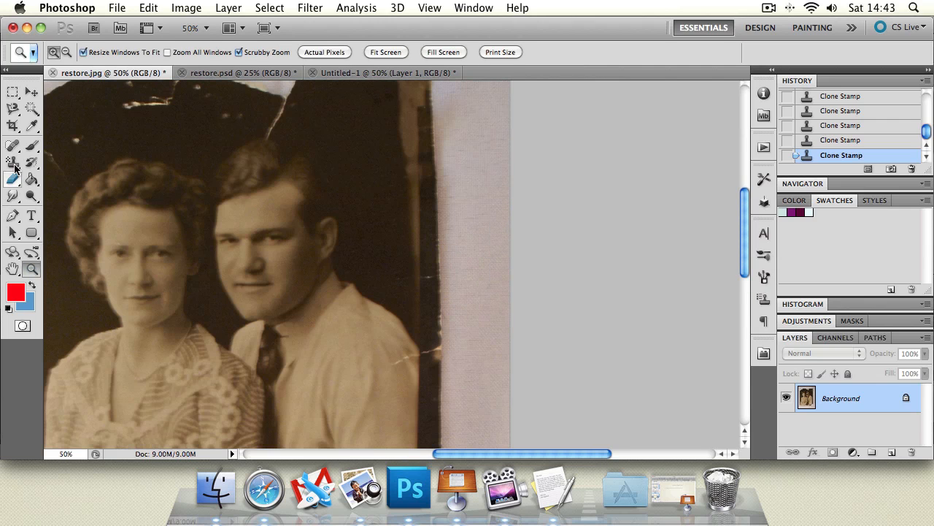
{"action": "key", "text": "shift+s"}
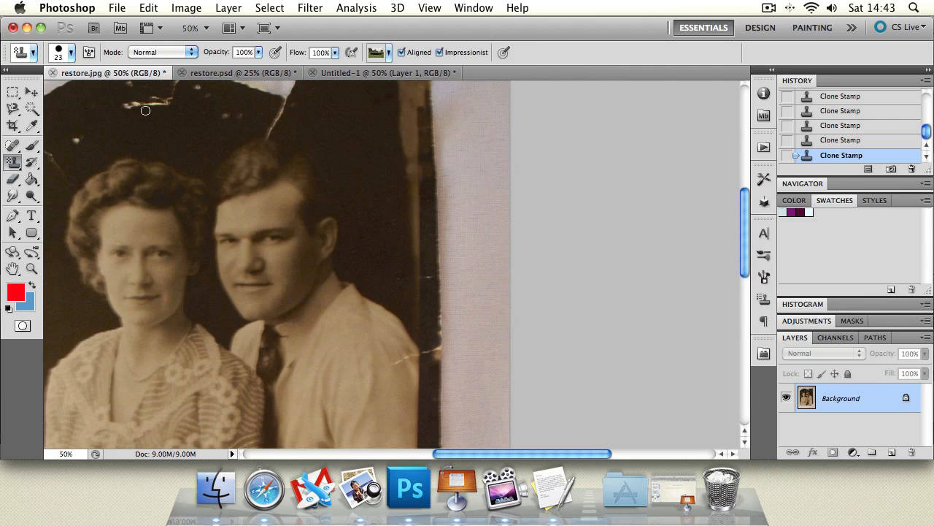
{"action": "left_click", "coordinate": [72, 51]}
{"action": "left_click", "coordinate": [523, 128]}
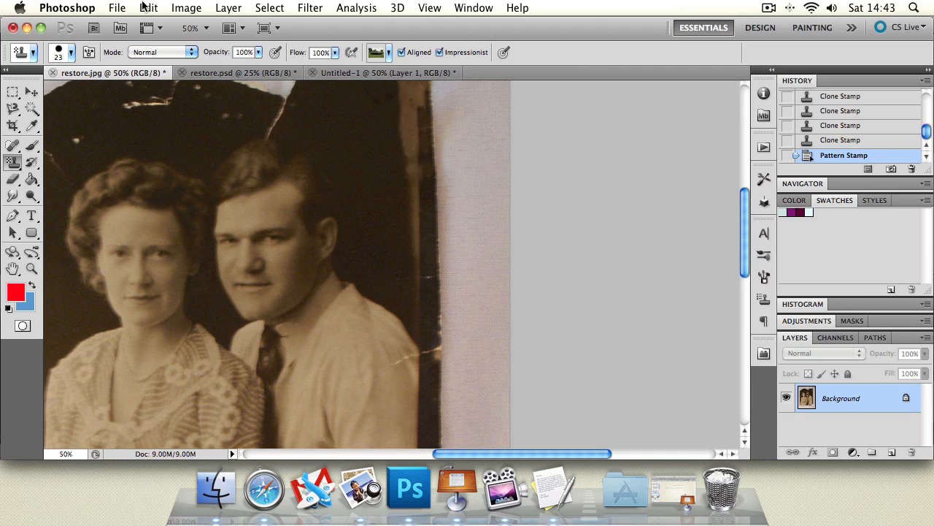
Select the entire canvas of restore.jpg and define it as a new pattern
{"action": "key", "text": "super+a"}
{"action": "left_click", "coordinate": [32, 269]}
{"action": "left_click", "coordinate": [215, 249], "text": "alt"}
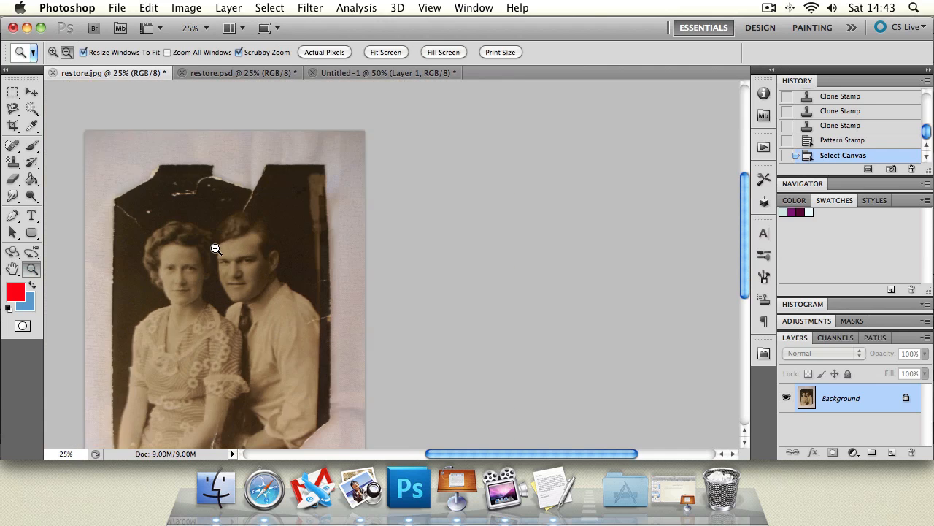
{"action": "left_click", "coordinate": [215, 249], "text": "alt"}
{"action": "left_click", "coordinate": [447, 280]}
{"action": "left_click", "coordinate": [148, 8]}
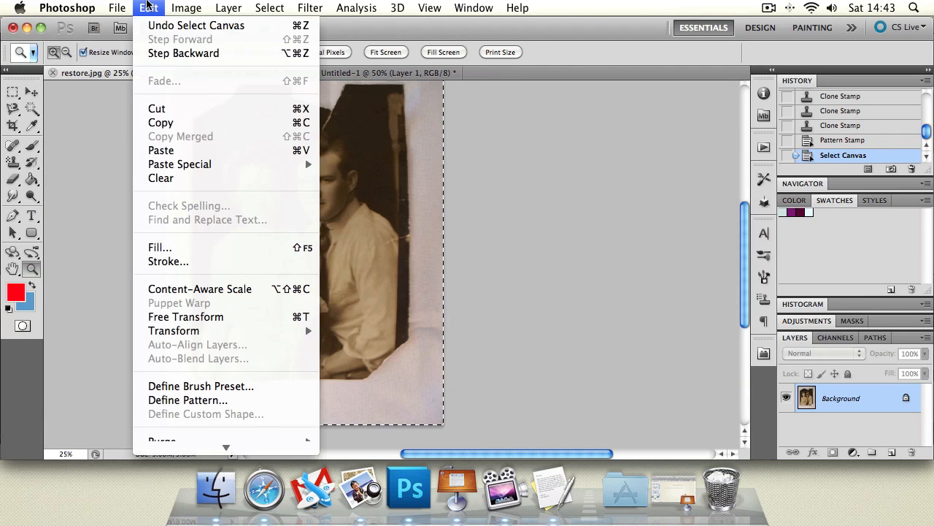
{"action": "left_click", "coordinate": [234, 400]}
{"action": "key", "text": "Return"}
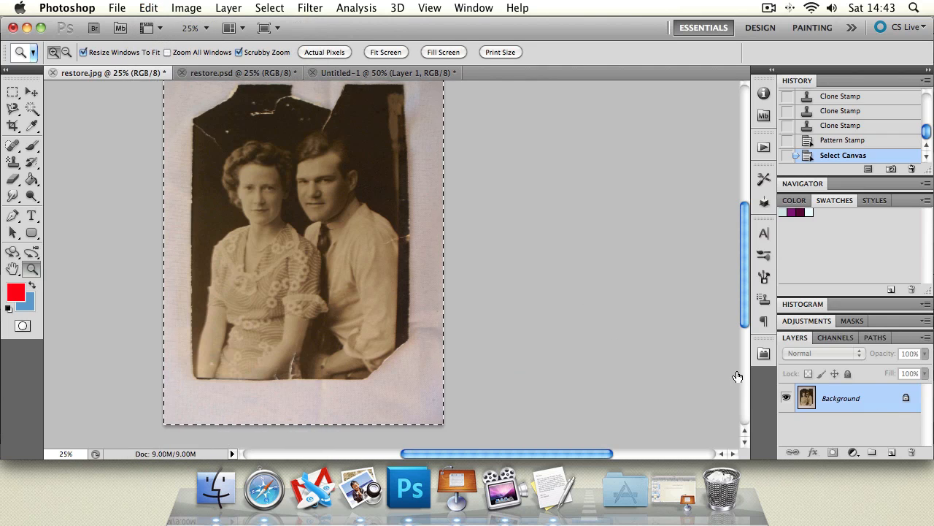
Choose the newly defined photo pattern for the Pattern Stamp
{"action": "left_click", "coordinate": [14, 162]}
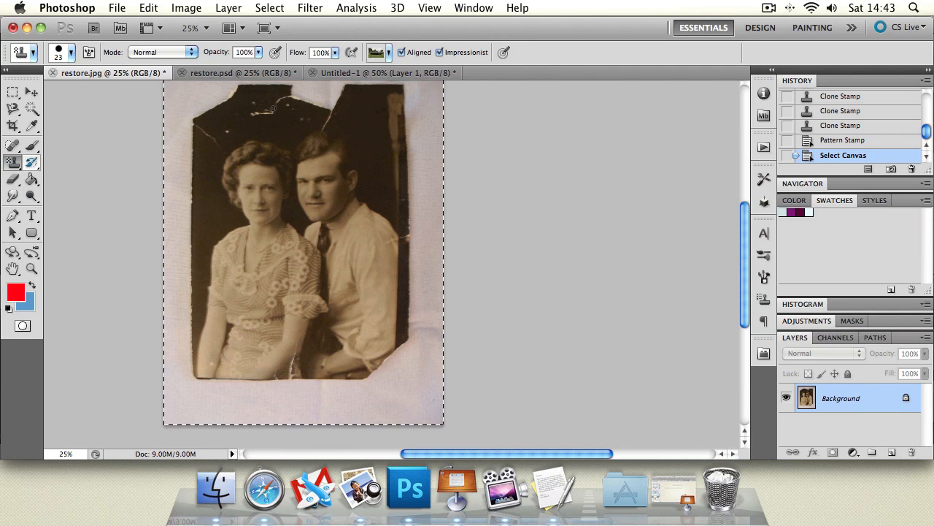
{"action": "left_click", "coordinate": [389, 52]}
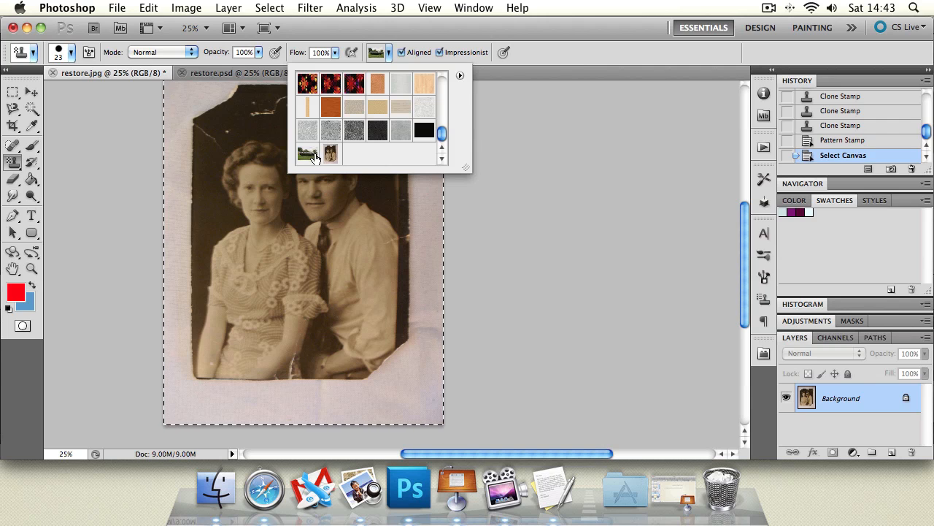
{"action": "left_click", "coordinate": [330, 154]}
{"action": "left_click", "coordinate": [364, 41]}
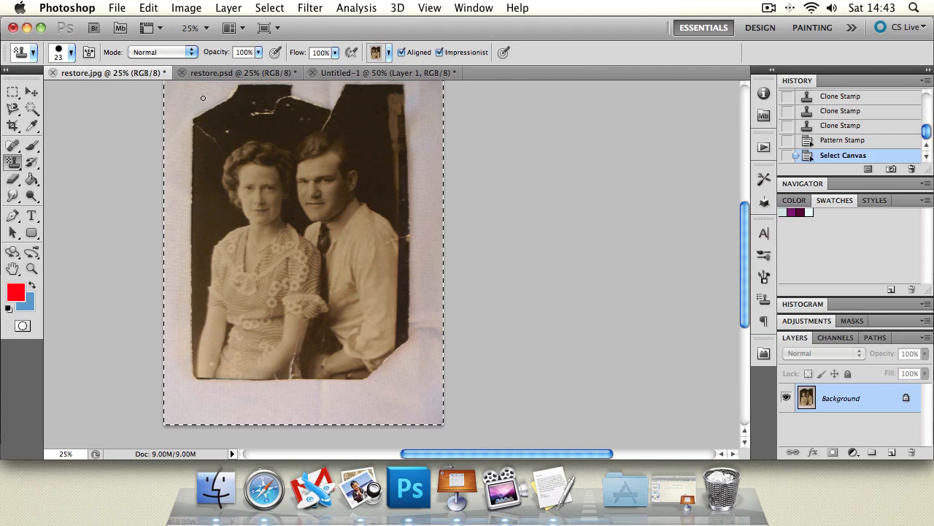
{"action": "left_click_drag", "start_coordinate": [203, 97], "coordinate": [196, 150]}
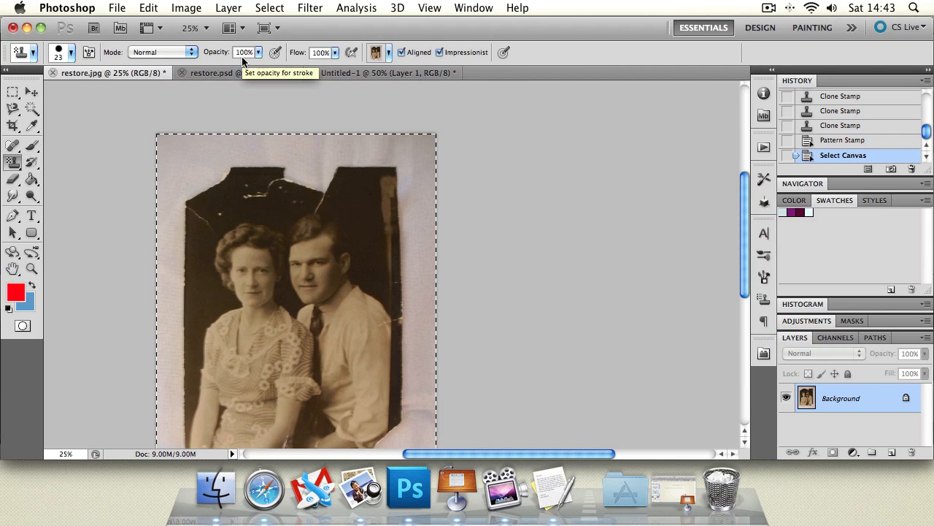
Try painting the blue preset pattern across the photo's top with a 176 px brush and Impressionist off, undoing the strokes
{"action": "left_click", "coordinate": [388, 52]}
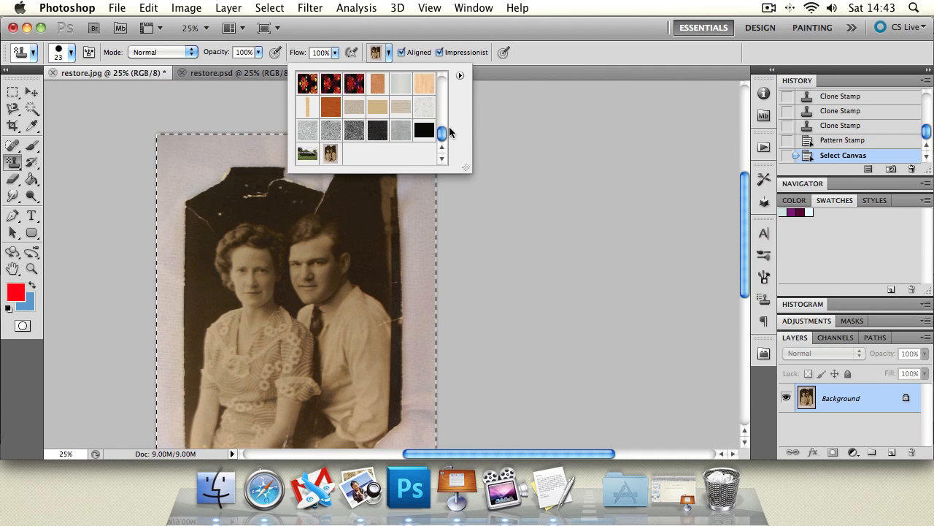
{"action": "left_click_drag", "start_coordinate": [448, 132], "coordinate": [441, 86]}
{"action": "left_click", "coordinate": [308, 83]}
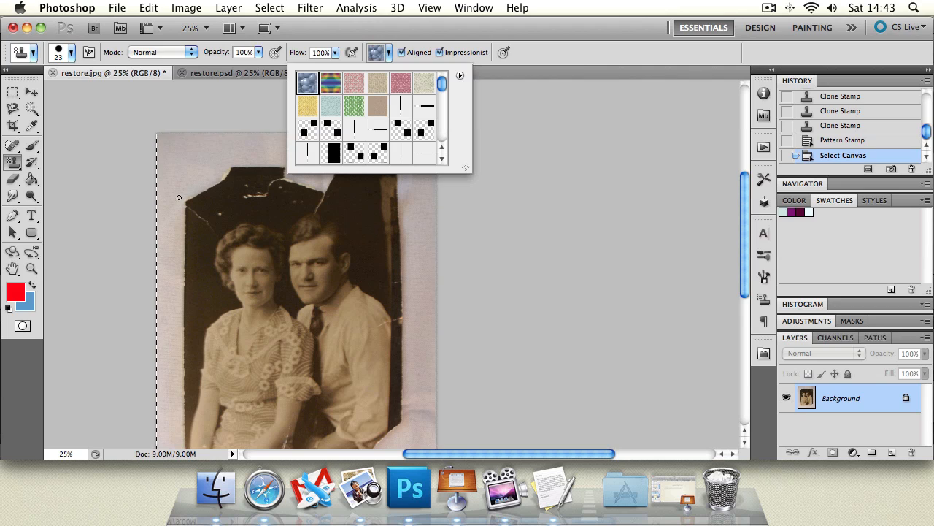
{"action": "left_click", "coordinate": [69, 56]}
{"action": "left_click_drag", "start_coordinate": [37, 93], "coordinate": [121, 93]}
{"action": "mouse_move", "coordinate": [246, 178]}
{"action": "left_mouse_down"}
{"action": "mouse_move", "coordinate": [351, 190]}
{"action": "mouse_move", "coordinate": [278, 172]}
{"action": "mouse_move", "coordinate": [321, 170]}
{"action": "left_mouse_up"}
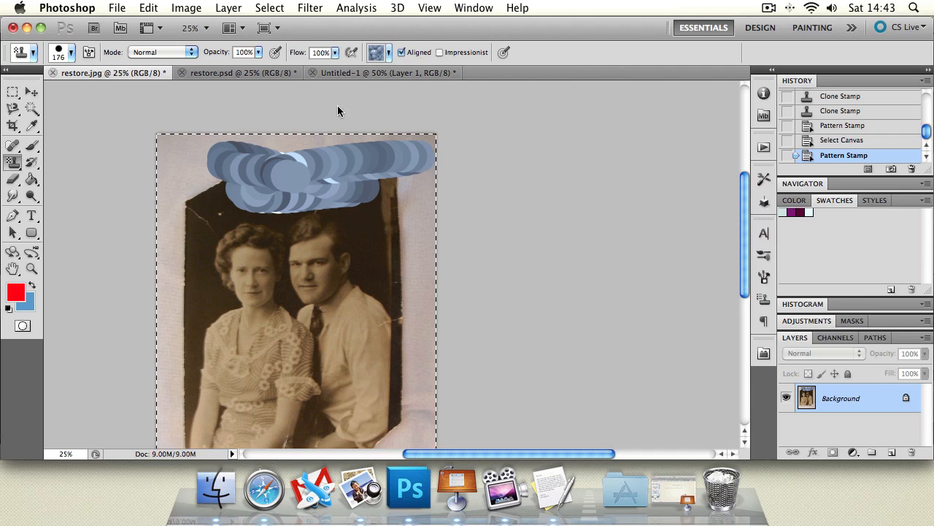
{"action": "key", "text": "super+z"}
{"action": "mouse_move", "coordinate": [212, 183]}
{"action": "left_mouse_down"}
{"action": "mouse_move", "coordinate": [248, 184]}
{"action": "mouse_move", "coordinate": [236, 194]}
{"action": "mouse_move", "coordinate": [381, 239]}
{"action": "left_mouse_up"}
{"action": "key", "text": "super+z"}
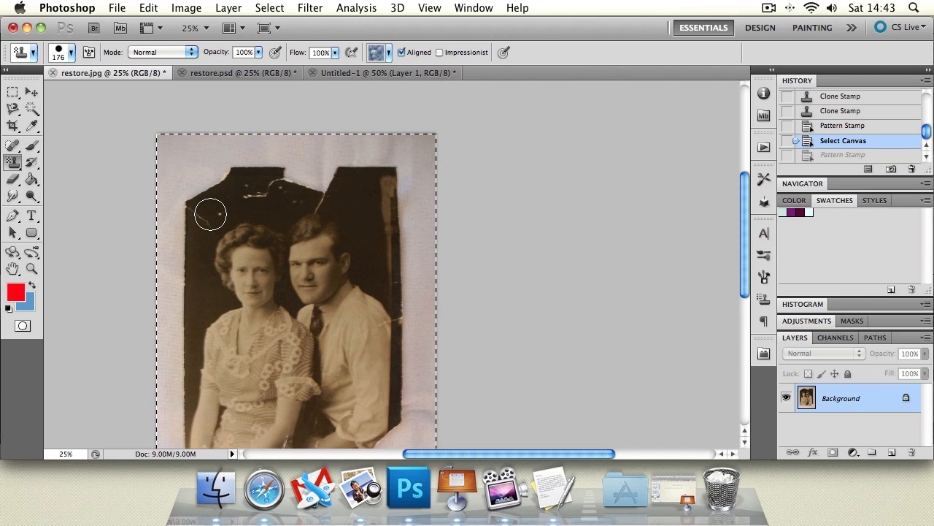
Turn on Impressionist for the Pattern Stamp and set its brush size to 19 px
{"action": "left_click", "coordinate": [440, 53]}
{"action": "left_click", "coordinate": [66, 53]}
{"action": "left_click_drag", "start_coordinate": [66, 92], "coordinate": [31, 94]}
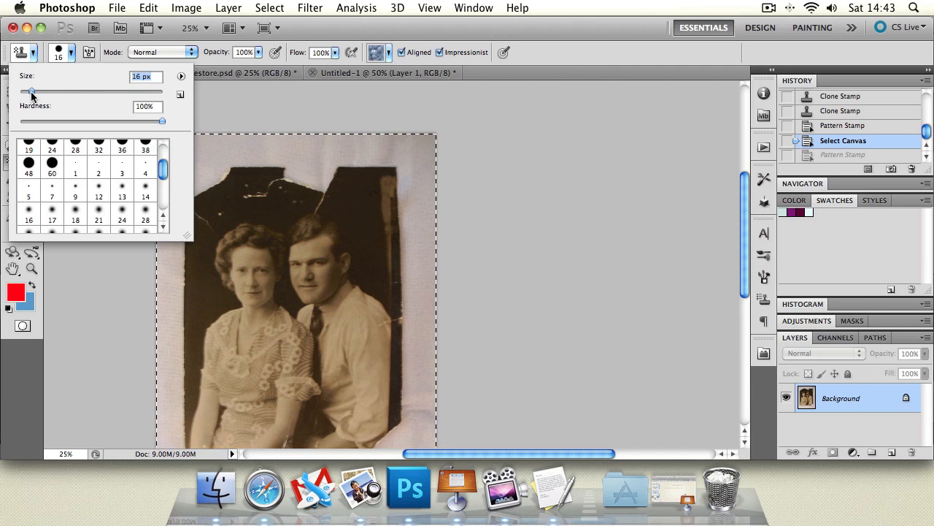
{"action": "left_click", "coordinate": [31, 269]}
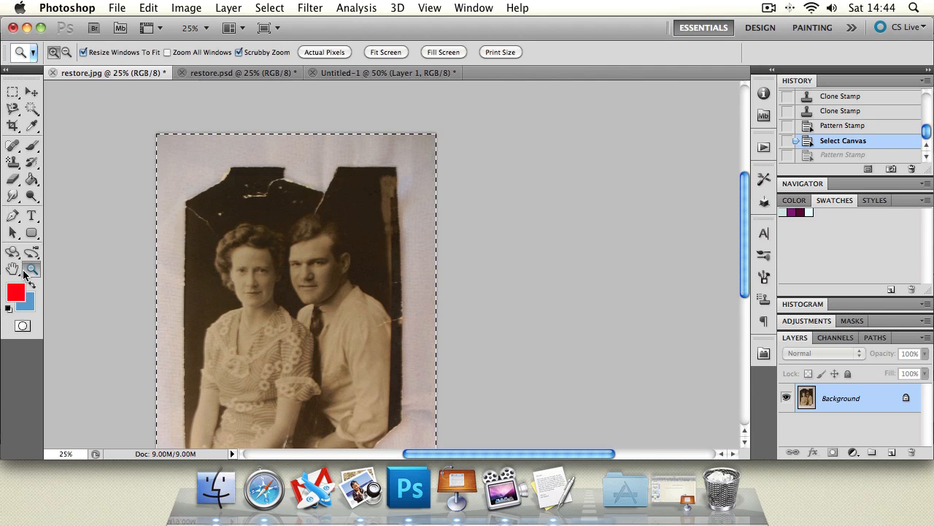
{"action": "left_click", "coordinate": [371, 311]}
{"action": "key", "text": "space"}
{"action": "left_click_drag", "start_coordinate": [263, 323], "coordinate": [336, 314]}
{"action": "left_click", "coordinate": [13, 162]}
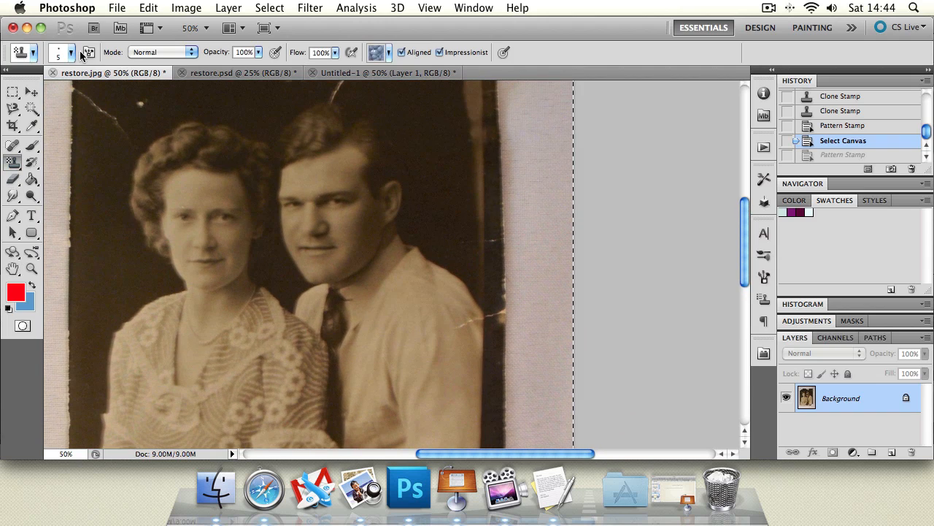
{"action": "left_click", "coordinate": [66, 52]}
{"action": "left_click_drag", "start_coordinate": [25, 89], "coordinate": [29, 92]}
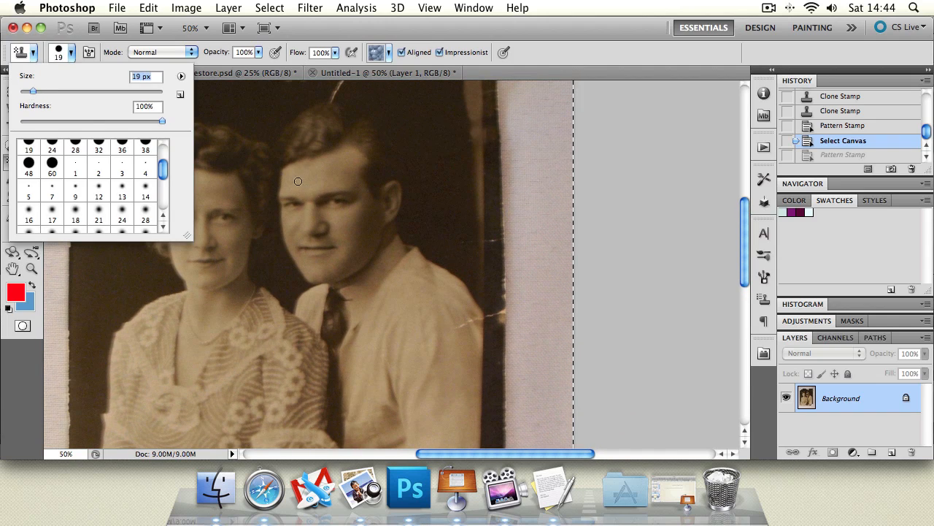
{"action": "key", "text": "Return"}
Try a blue dab on the man's eye, undo it, and select the photo pattern instead
{"action": "left_click", "coordinate": [338, 202]}
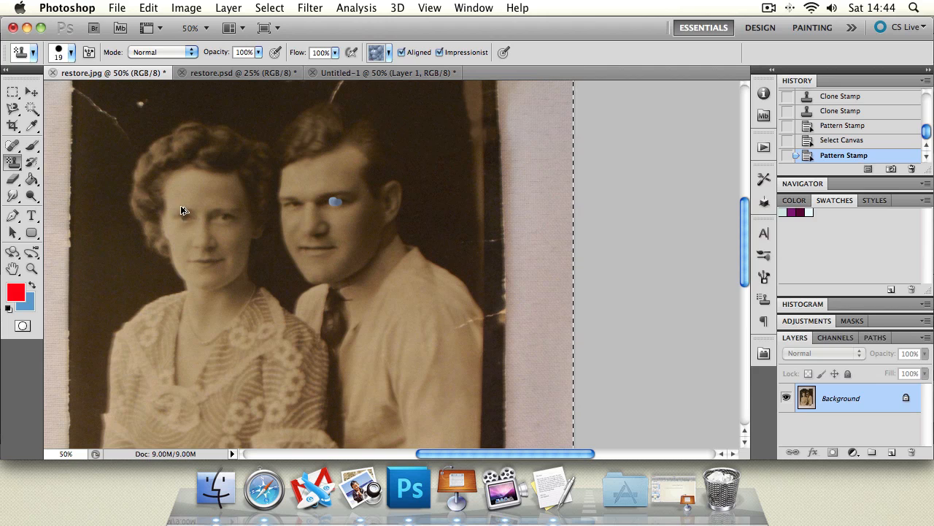
{"action": "key", "text": "super+z"}
{"action": "left_click", "coordinate": [389, 52]}
{"action": "scroll", "coordinate": [435, 144], "scroll_direction": "down", "scroll_amount": 5}
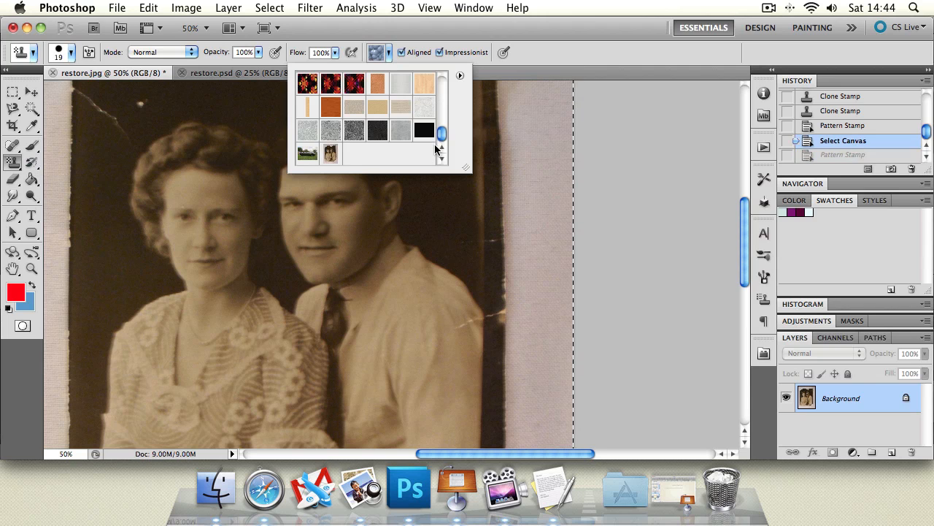
{"action": "left_click", "coordinate": [332, 153]}
{"action": "key", "text": "Return"}
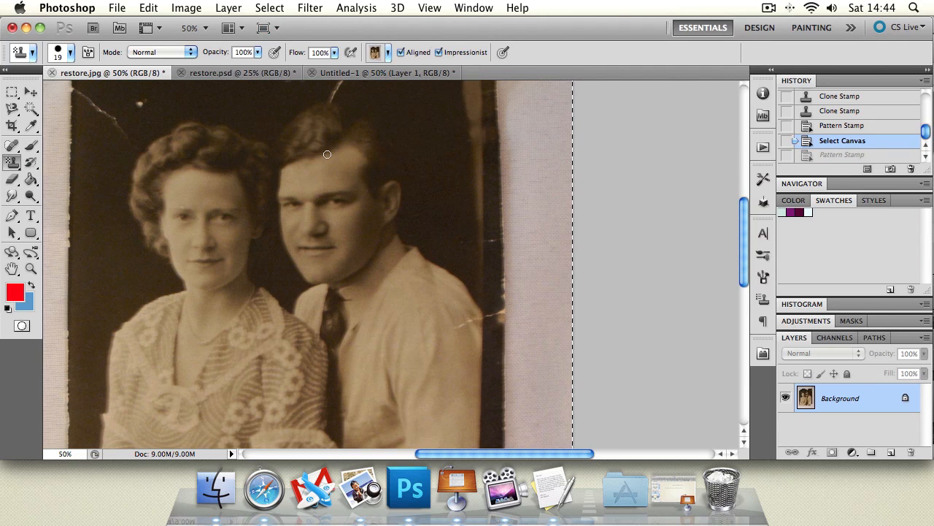
Paint the photo pattern in Impressionist dabs over the man's eyes, nose, mouth and the rest of his face
{"action": "left_click", "coordinate": [331, 202]}
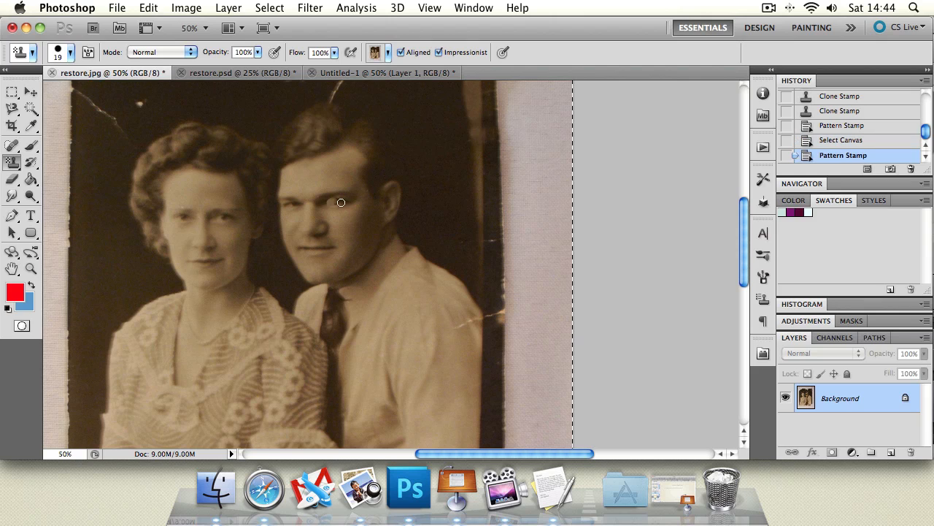
{"action": "left_click", "coordinate": [339, 204]}
{"action": "left_click", "coordinate": [333, 202]}
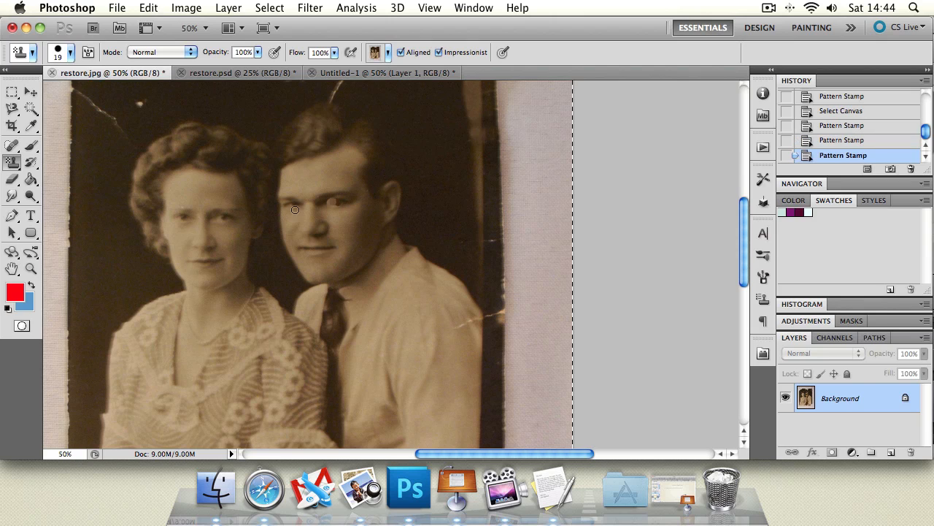
{"action": "left_click", "coordinate": [293, 205]}
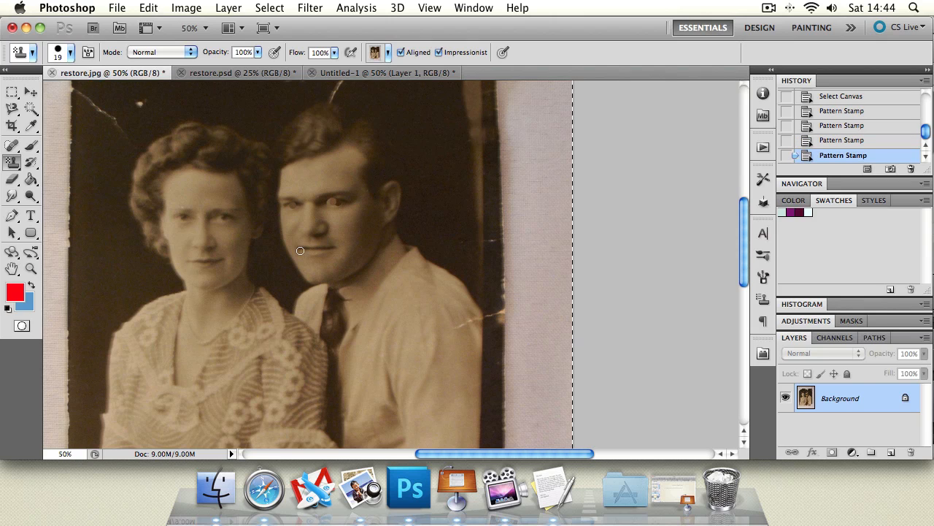
{"action": "left_click", "coordinate": [305, 206]}
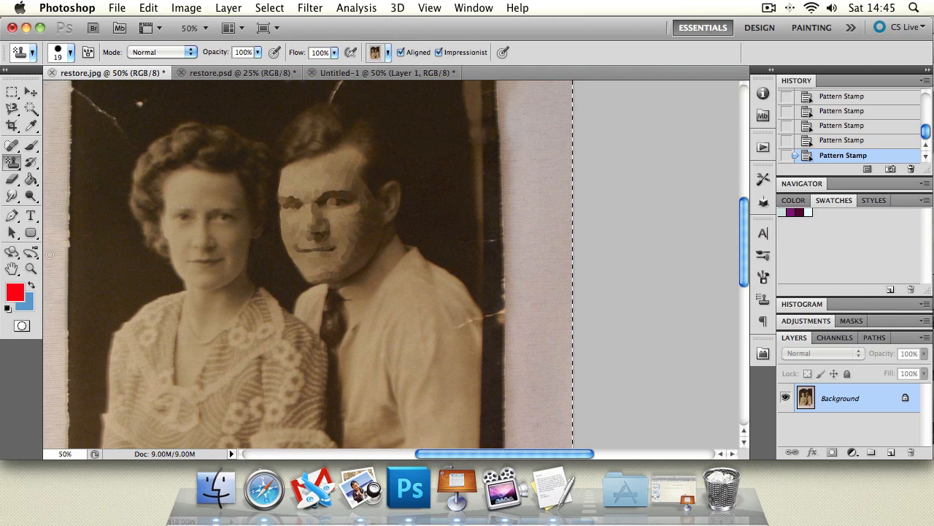
{"action": "left_click", "coordinate": [31, 268]}
{"action": "left_click", "coordinate": [297, 222], "text": "alt"}
{"action": "left_click", "coordinate": [297, 222], "text": "alt"}
{"action": "left_click", "coordinate": [297, 222], "text": "alt"}
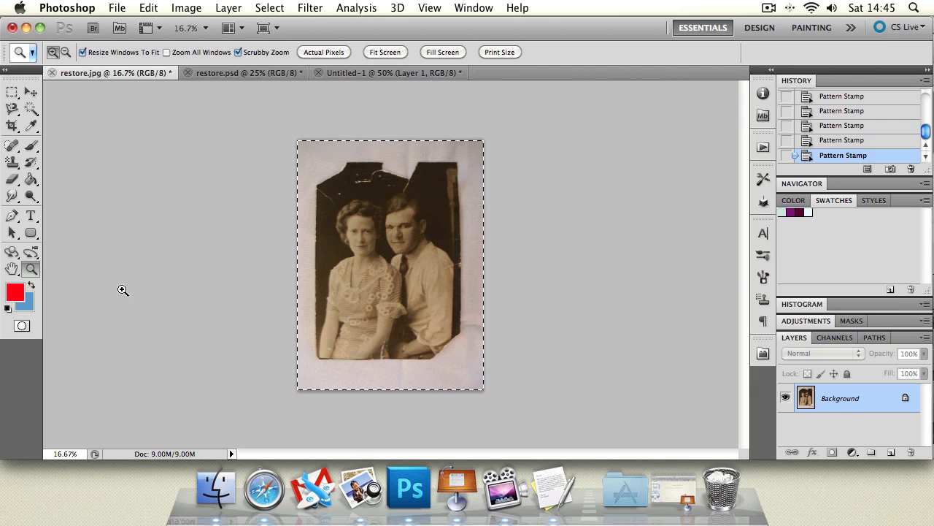